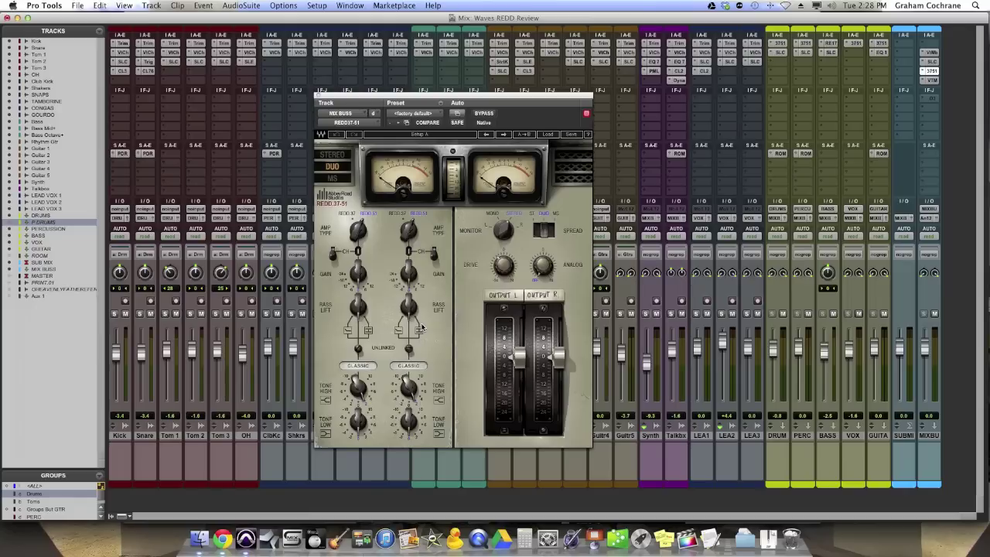
Step: Switch from Pro Tools to Chrome showing the Waves Abbey Road REDD Consoles page
key("super+Tab")
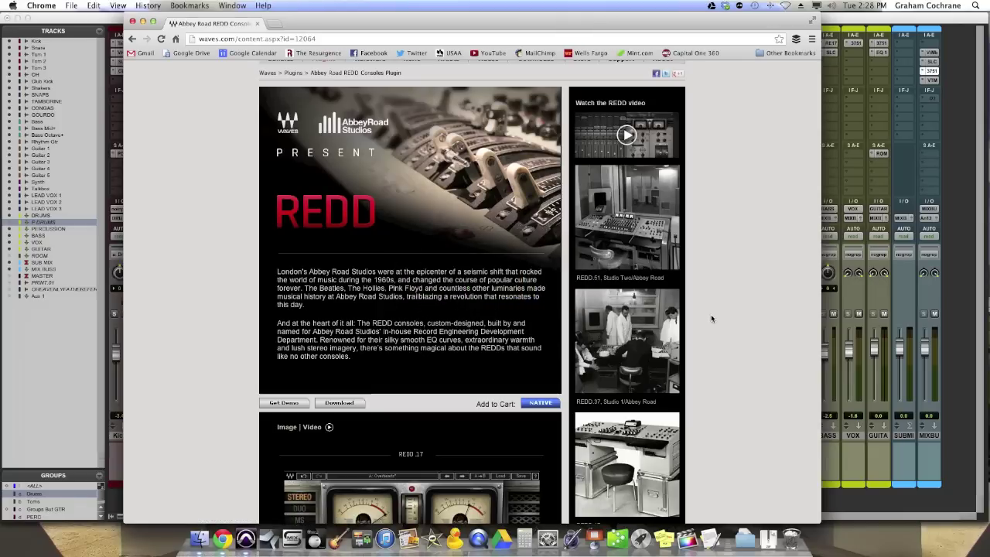
Step: Scroll through the Waves REDD Consoles page, then return to the Pro Tools mix
scroll(712, 318, "down", 5)
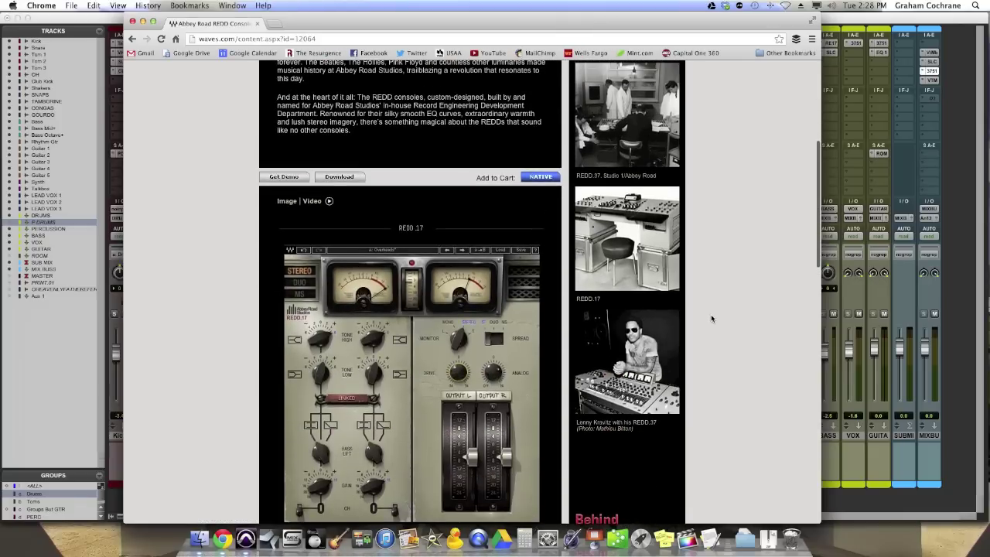
scroll(703, 361, "up", 6)
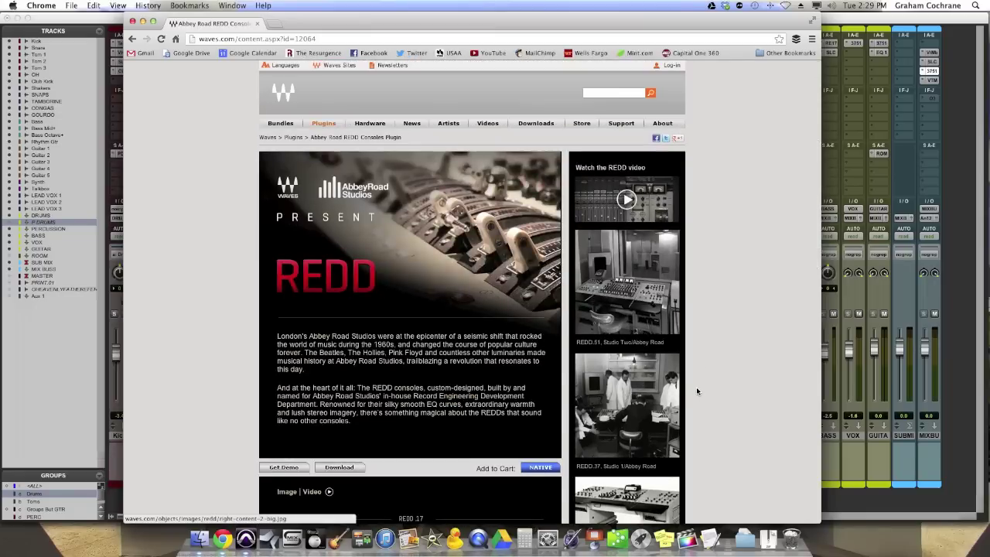
key("super+Tab")
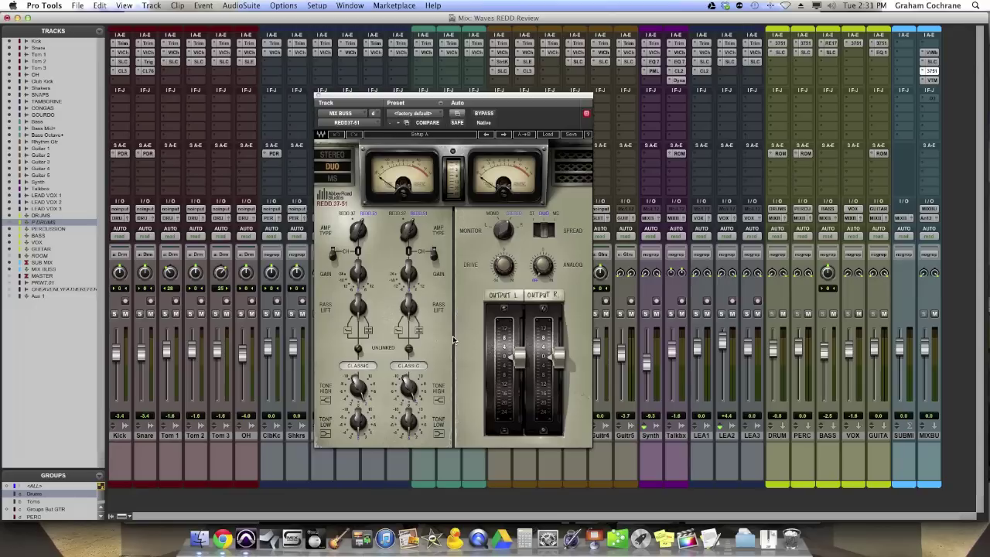
left_click(402, 215)
Step: Set the right channel's amp type back to REDD.51
left_click(422, 214)
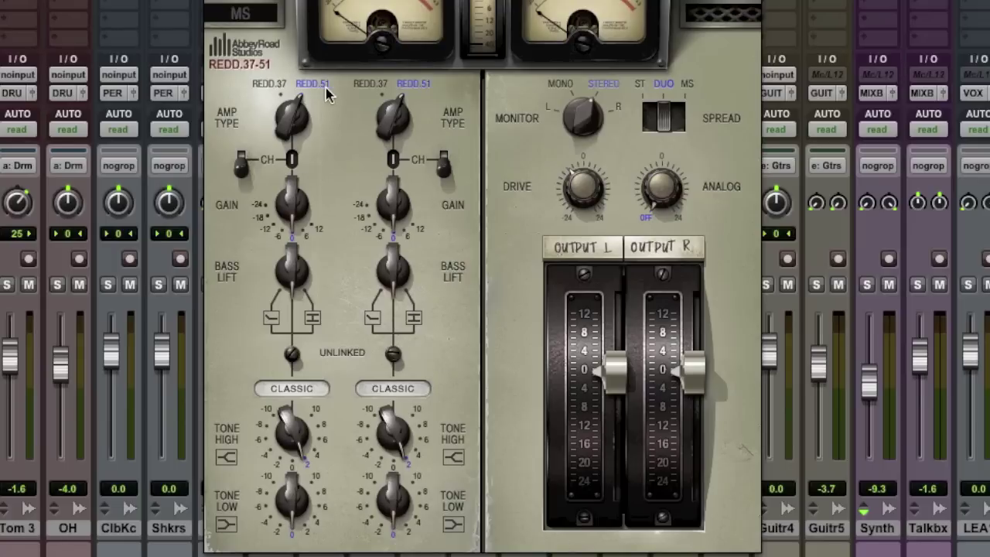
Step: Switch the left channel's amp type to REDD.37, then back to REDD.51
left_click(280, 85)
left_click(313, 85)
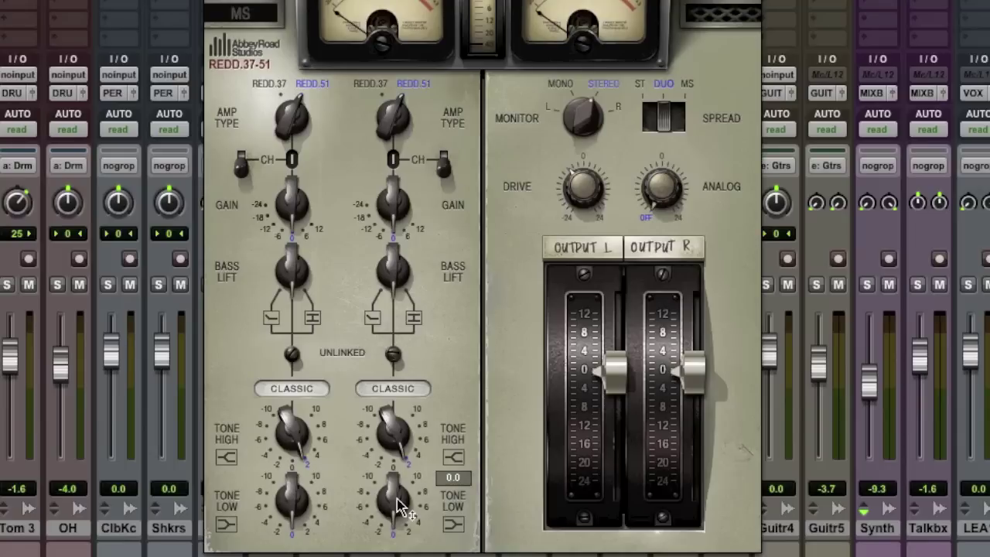
Step: Toggle the right channel's EQ voicing between POP and CLASSIC twice, ending on CLASSIC
left_click(397, 390)
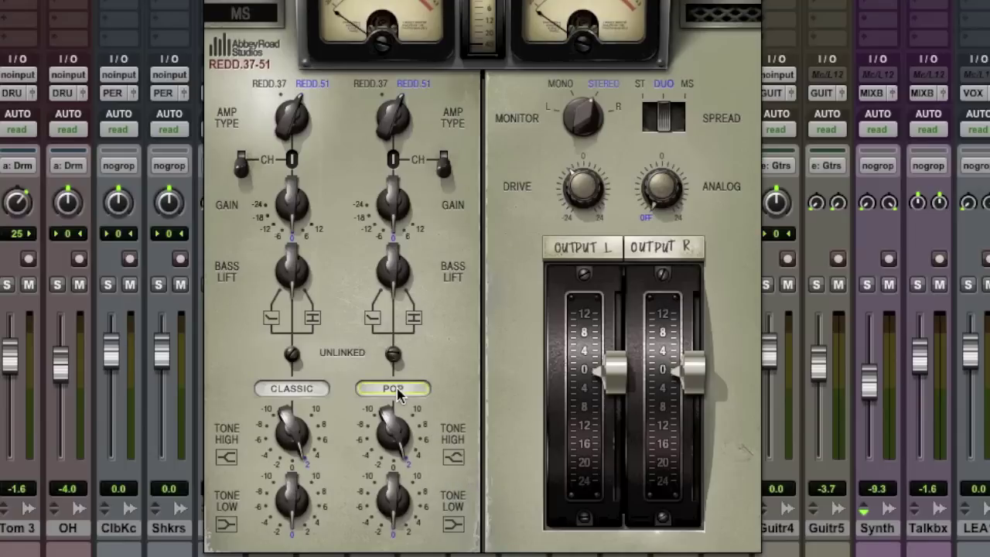
left_click(397, 390)
left_click(397, 390)
left_click(397, 390)
mouse_move(585, 198)
mouse_move(658, 418)
mouse_move(399, 458)
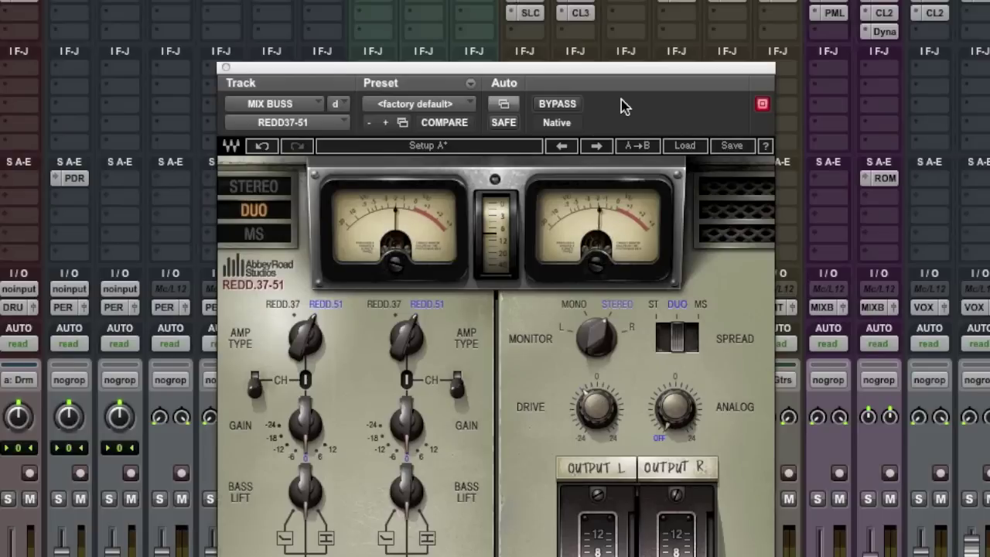
left_click(576, 108)
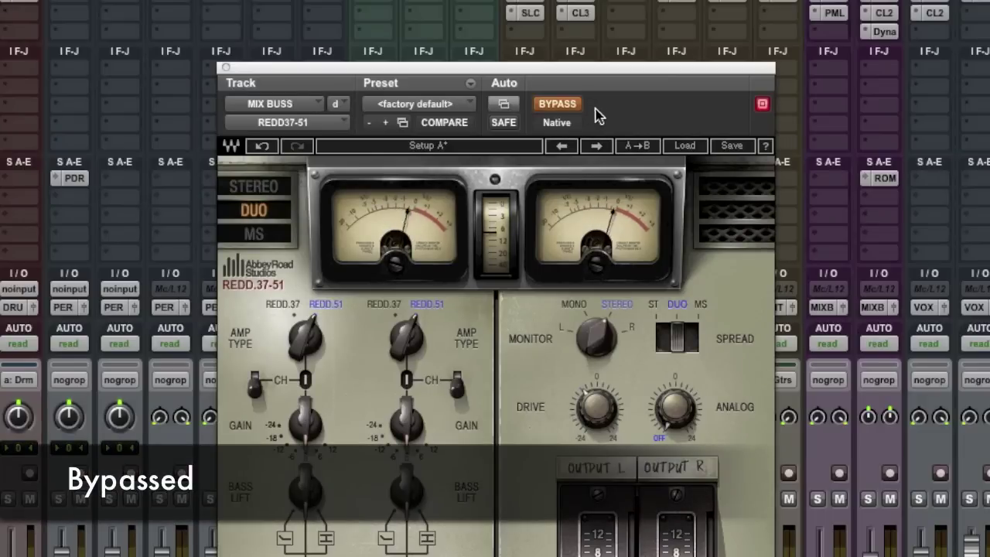
left_click(568, 108)
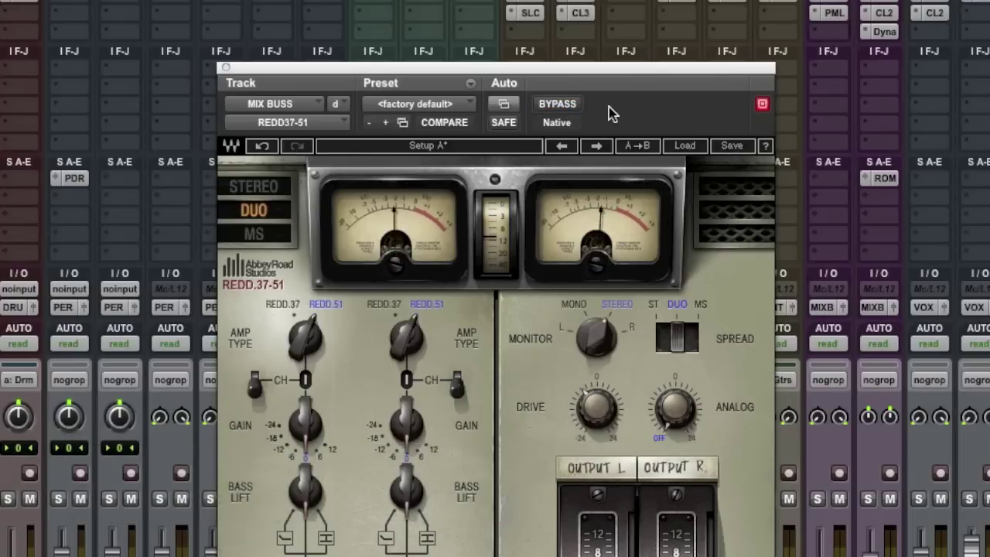
left_click(567, 108)
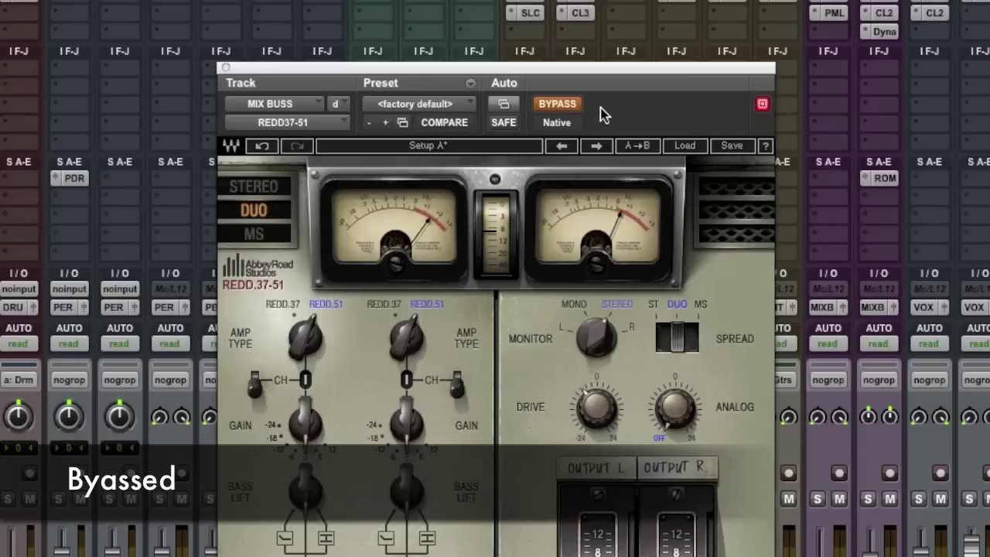
left_click(571, 110)
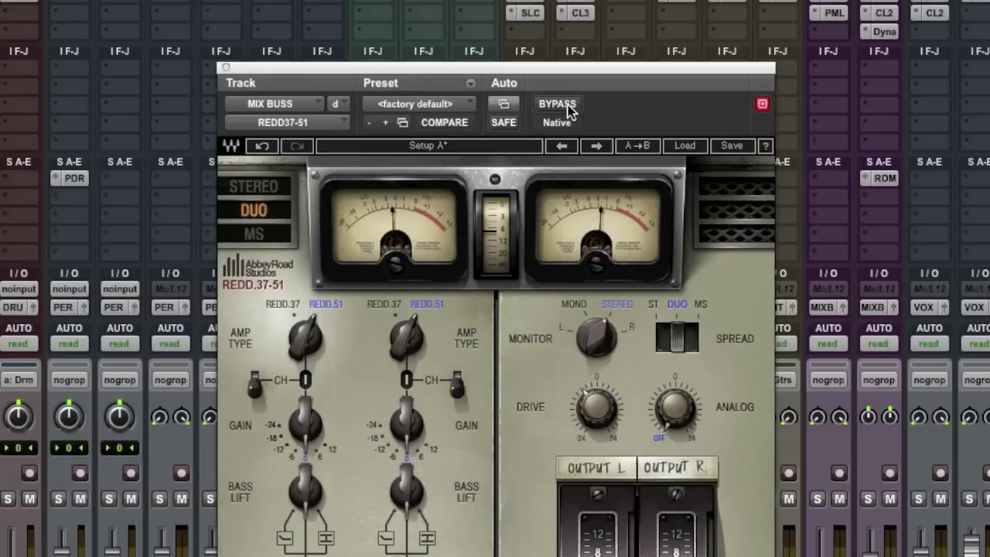
left_click(569, 109)
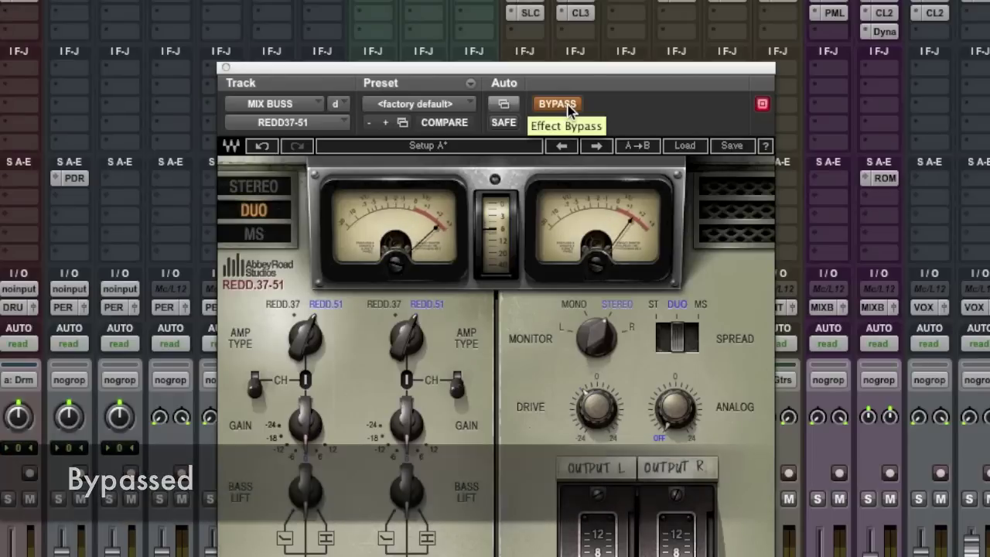
left_click(569, 109)
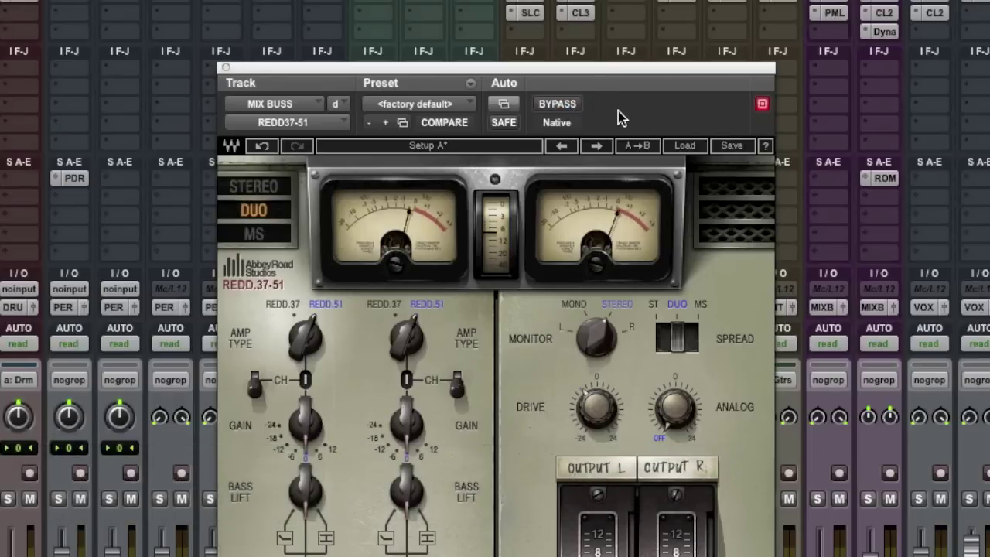
left_click(577, 109)
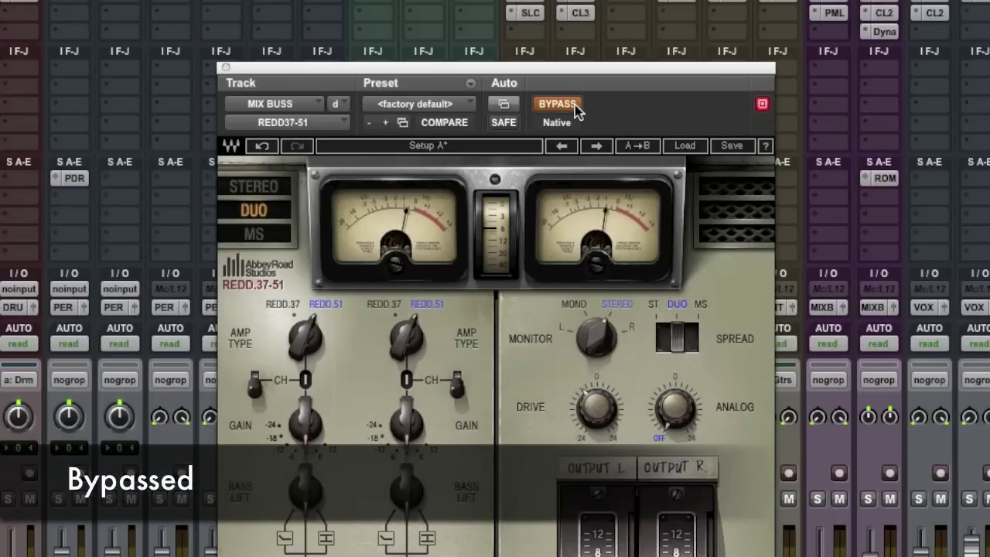
left_click(576, 109)
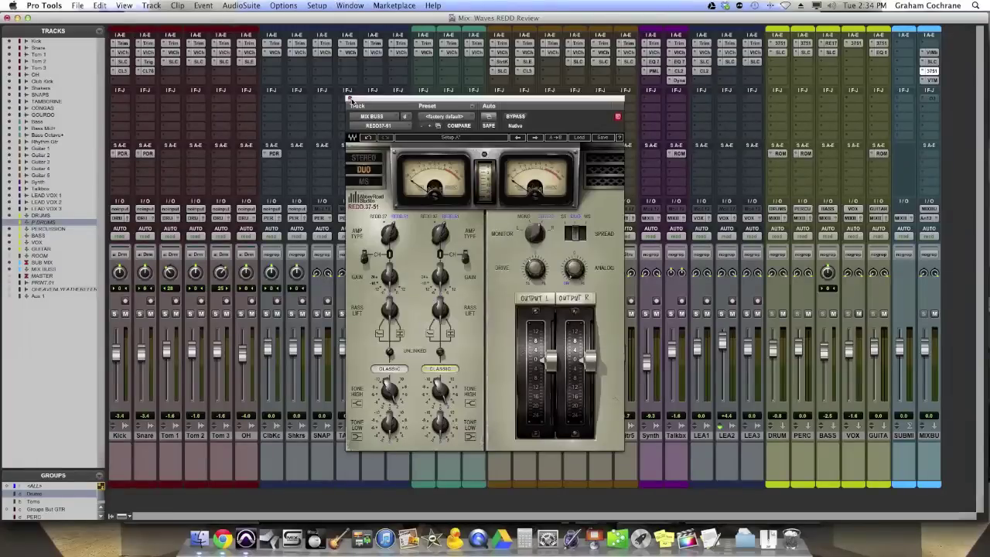
left_click(350, 99)
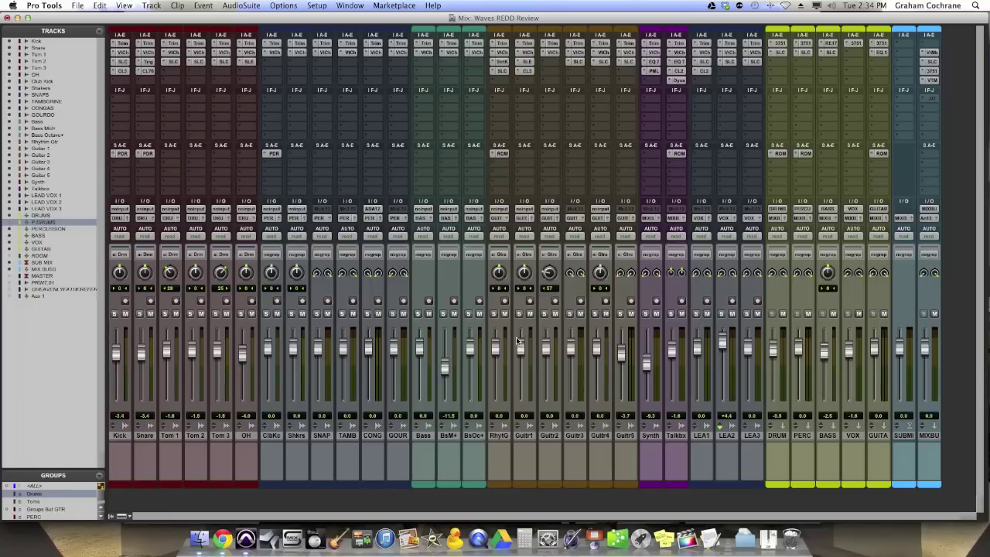
Step: Solo the guitar group and open the GUITAR track's REDD.37-51 window right of the mixer
left_click(494, 313)
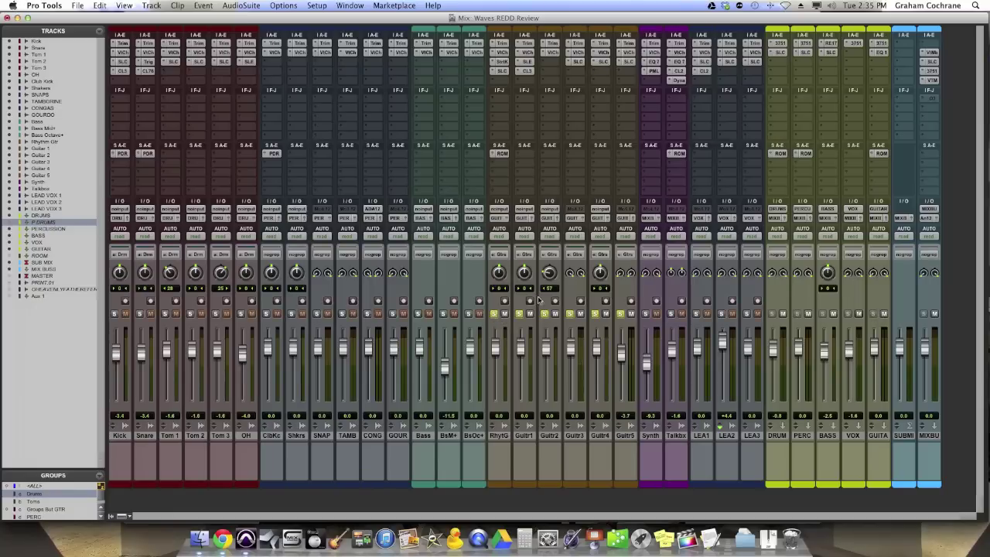
left_click(885, 45)
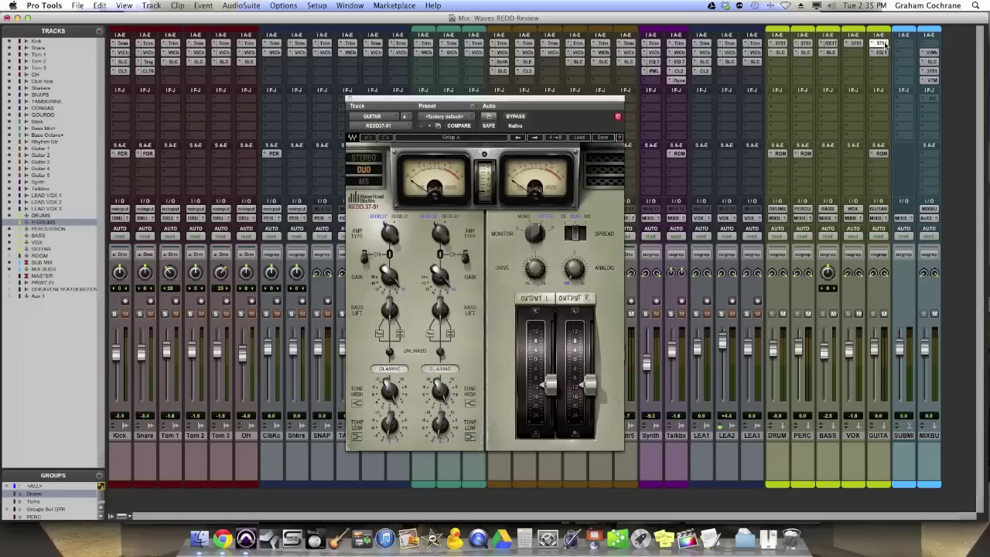
left_click_drag(576, 88, 812, 86)
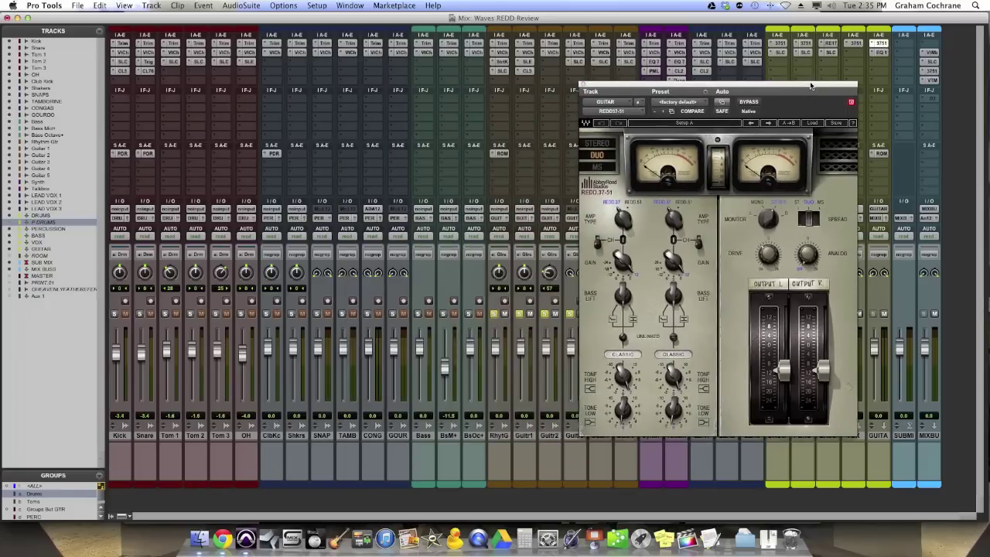
left_click(932, 71)
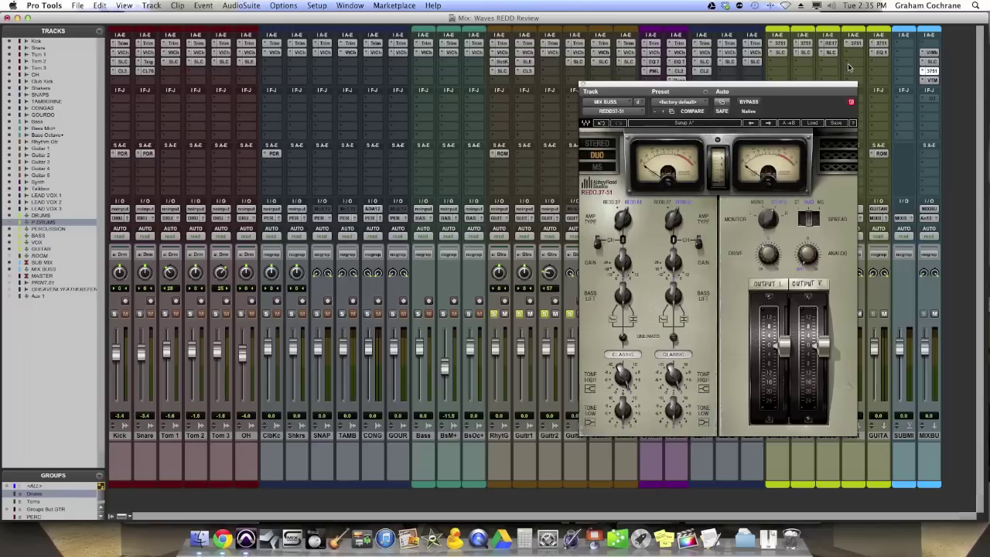
left_click(882, 44)
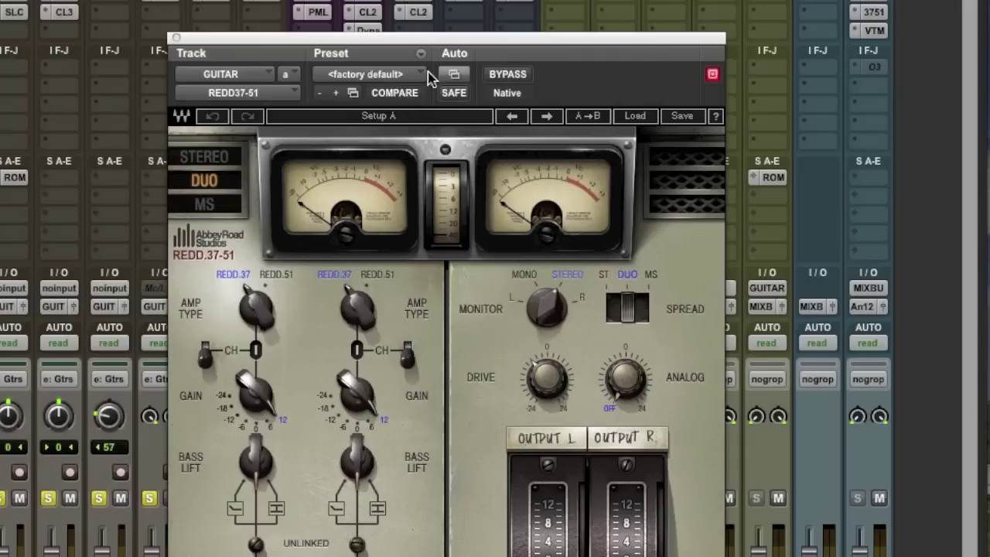
Step: Move the GUITAR track's REDD.37-51 window up and to the right
left_click_drag(452, 45, 605, 17)
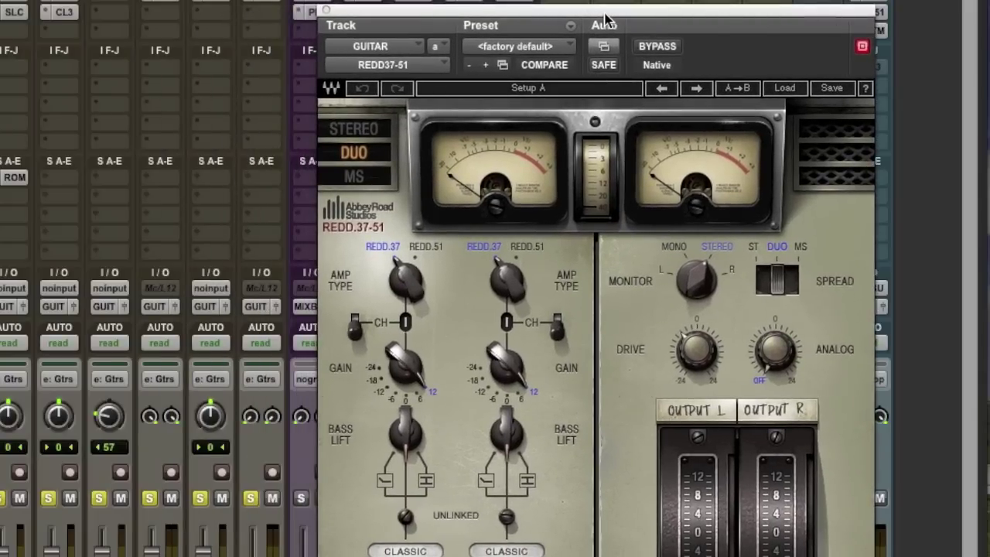
left_click(671, 48)
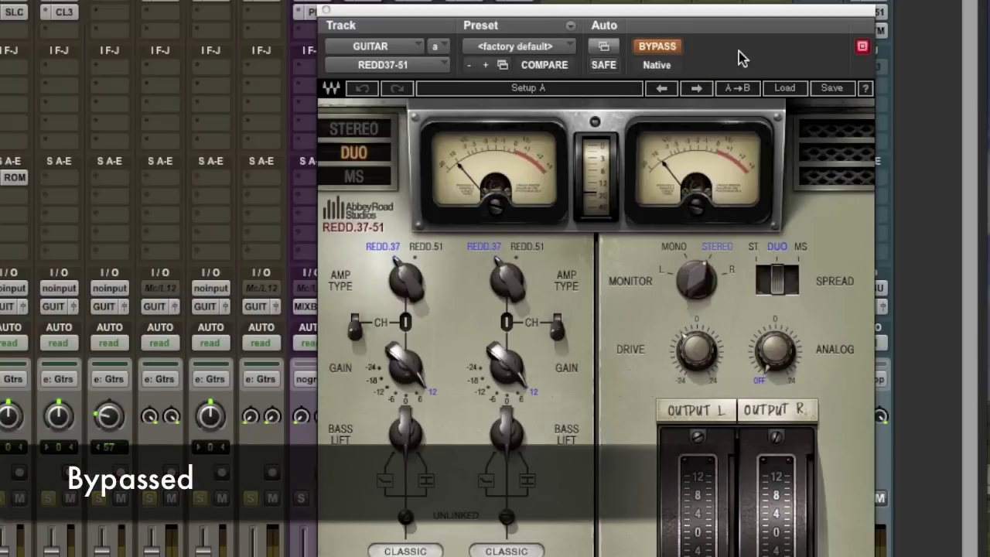
left_click(671, 49)
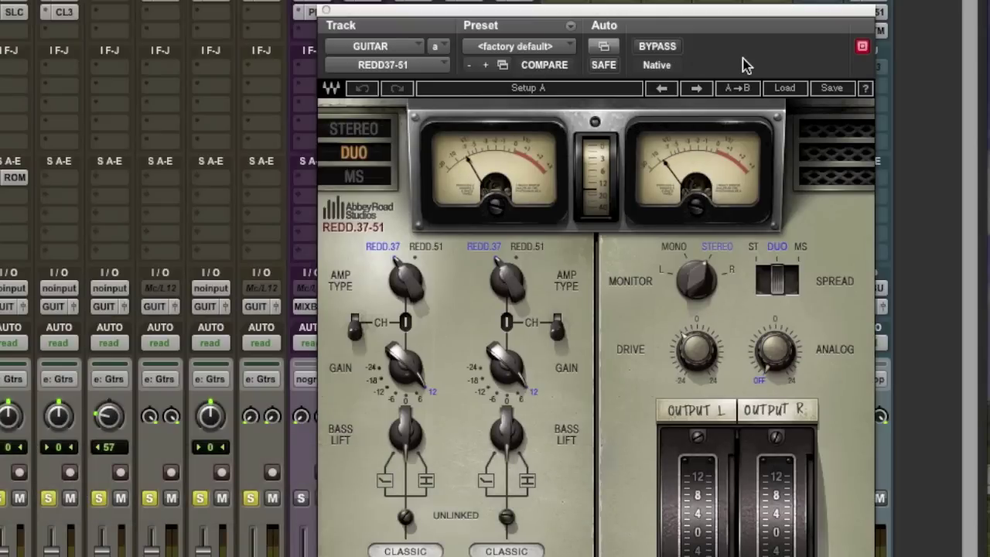
left_click(672, 49)
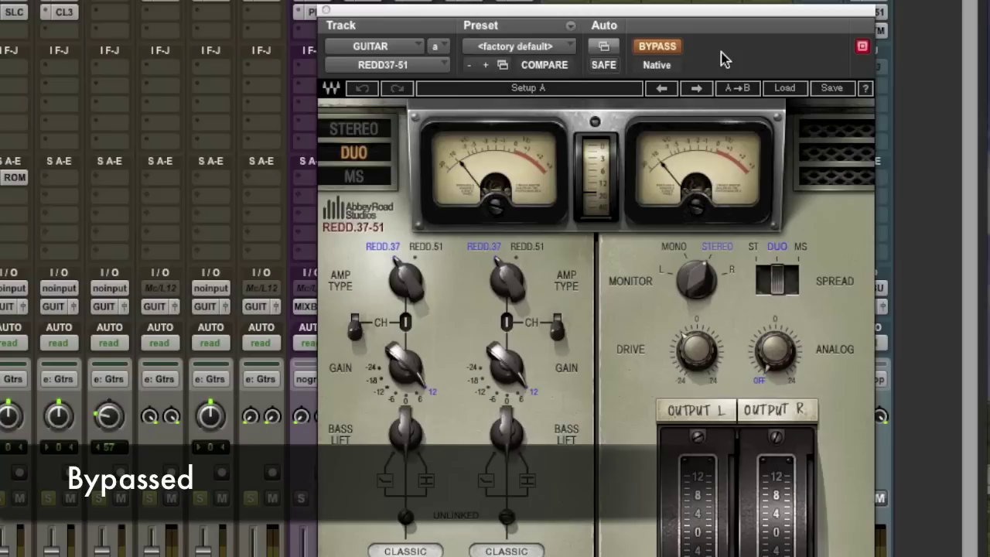
left_click(673, 47)
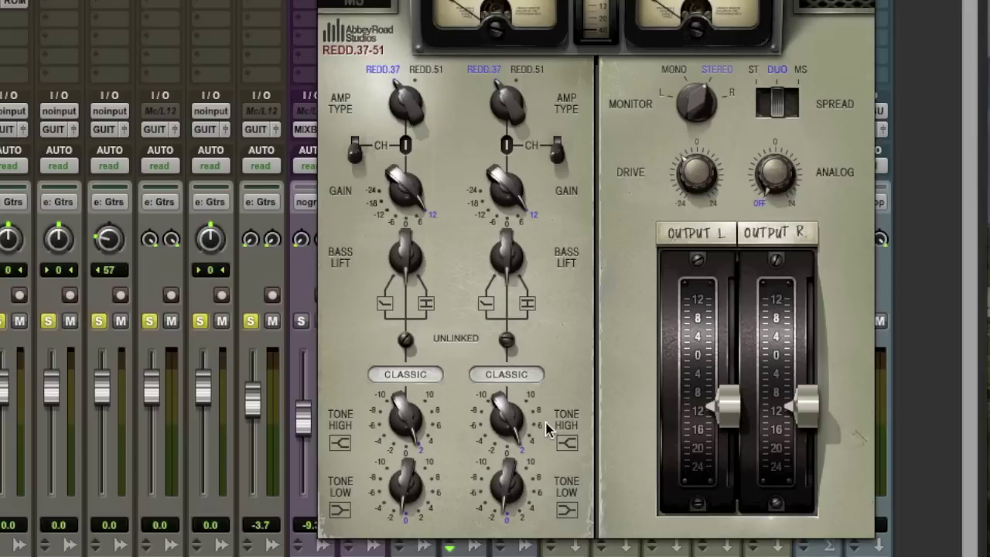
mouse_move(508, 507)
mouse_move(700, 179)
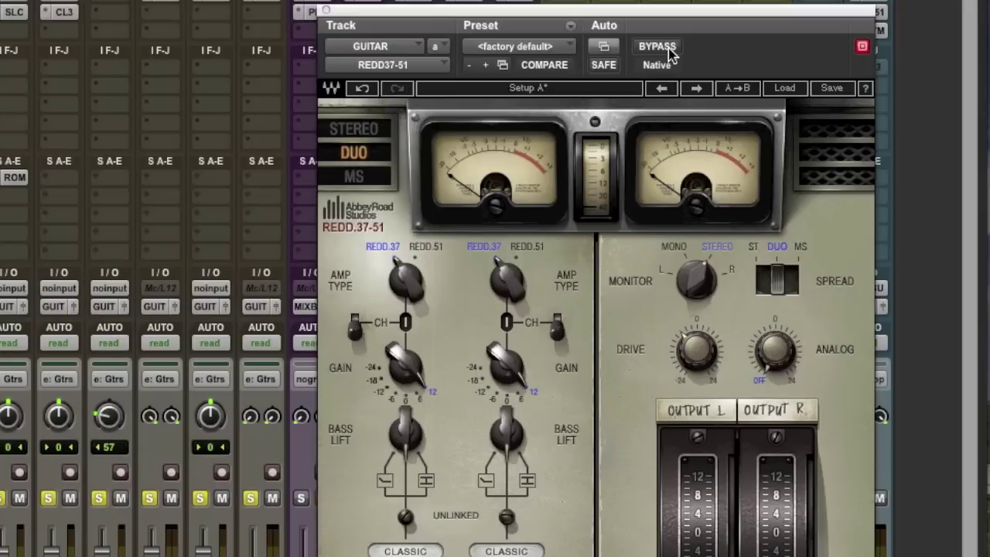
left_click(668, 48)
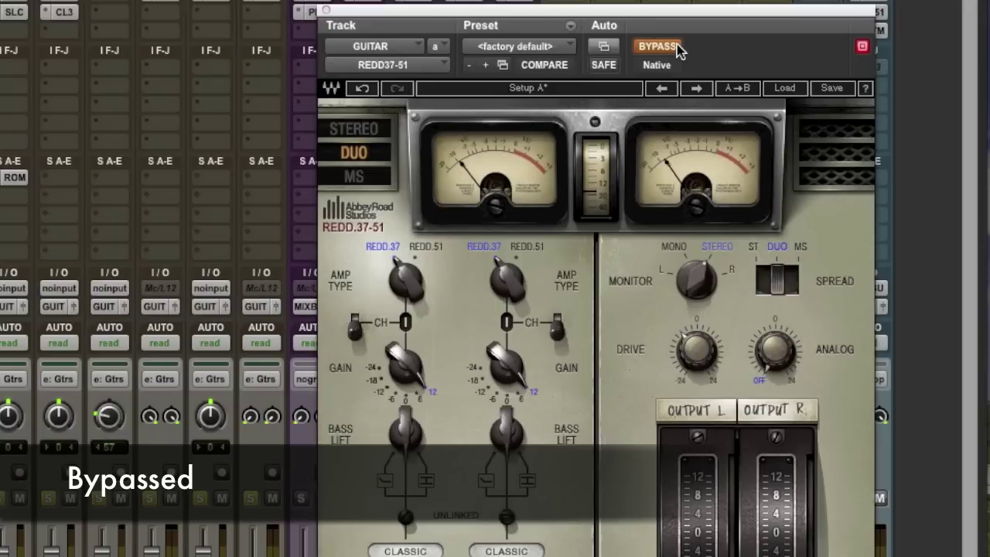
left_click(677, 46)
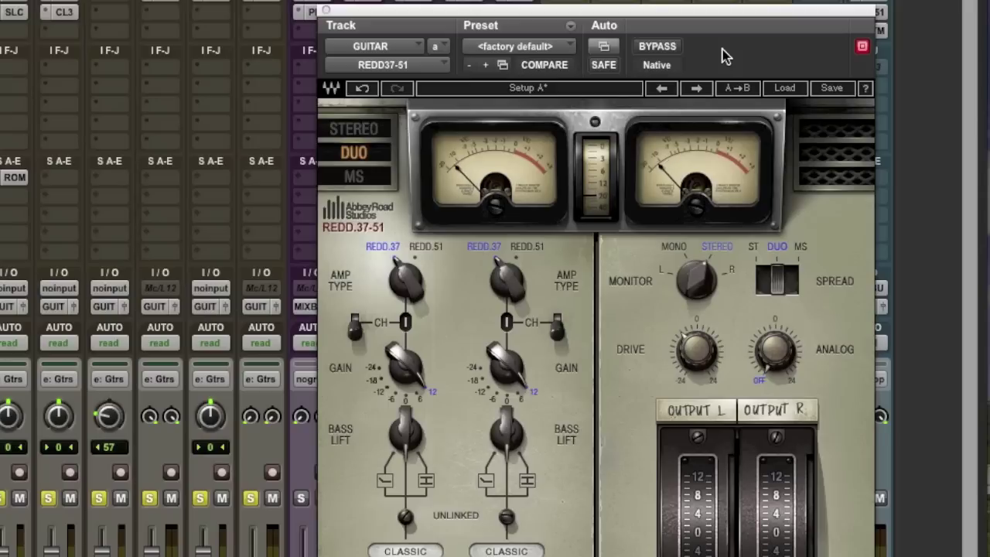
left_click(675, 48)
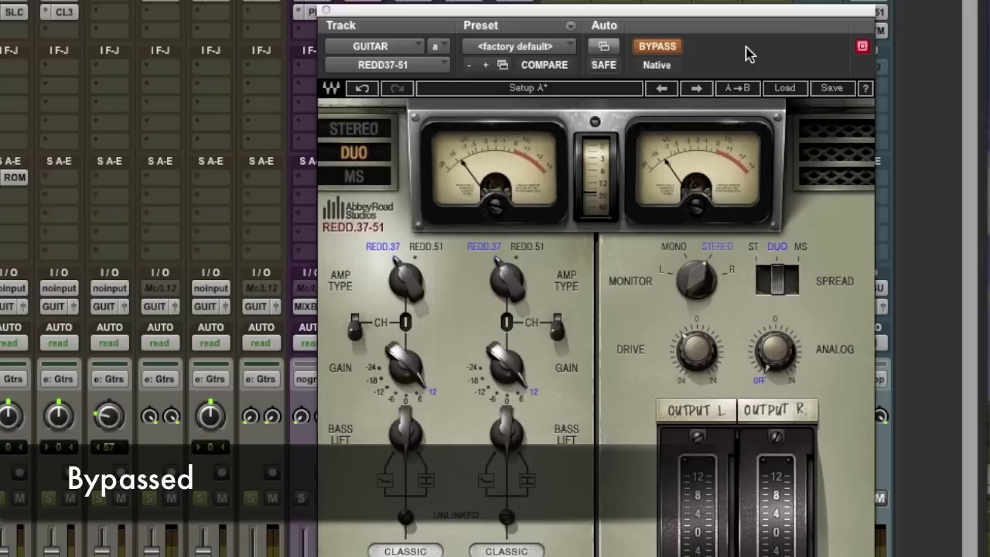
left_click(677, 48)
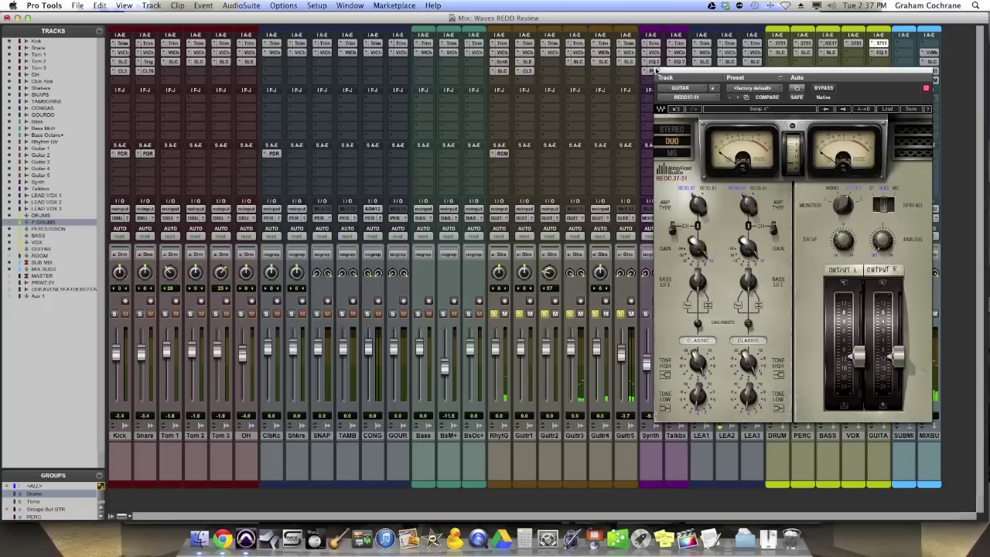
left_click(657, 72)
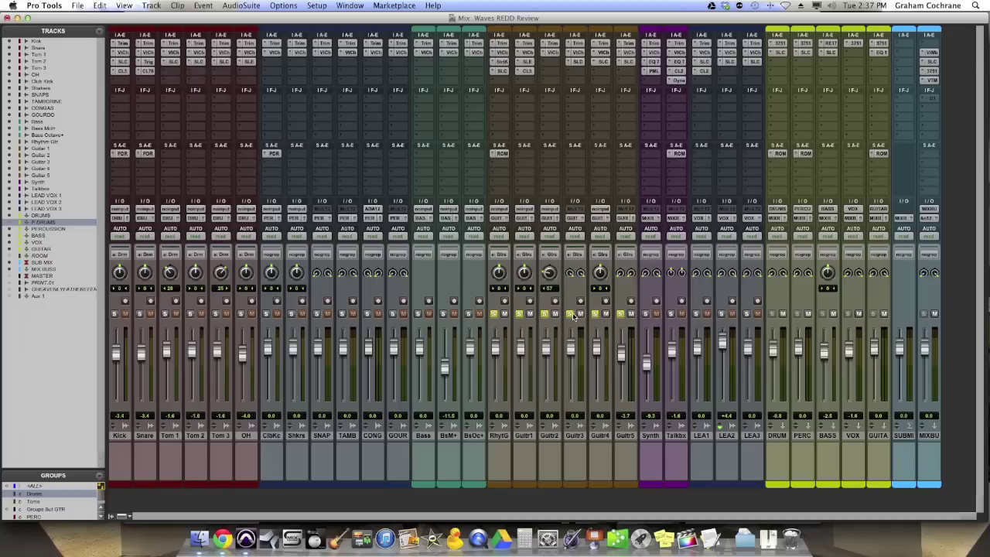
Step: Unsolo the guitars and A/B the DRUMS bus REDD against bypass repeatedly, ending active
left_click(573, 314)
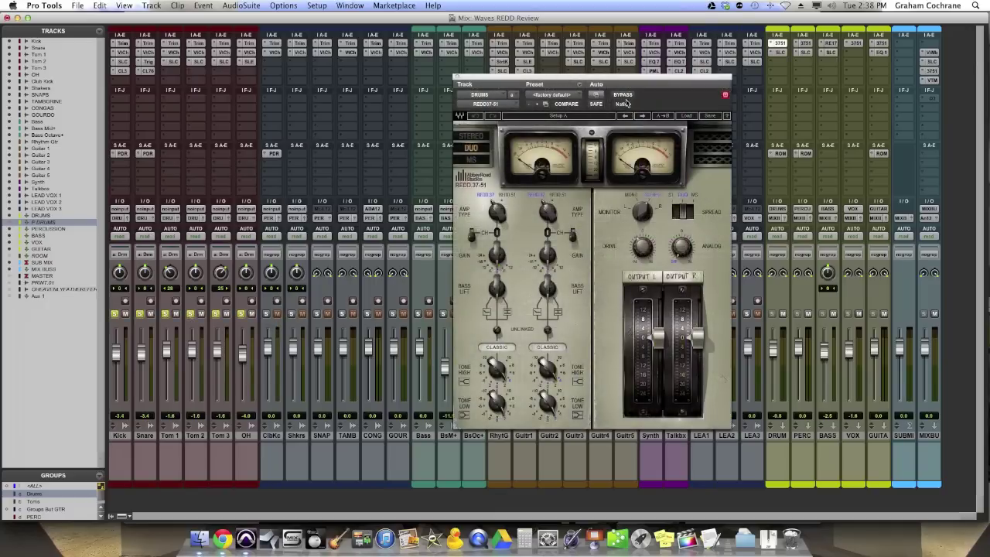
left_click(623, 95)
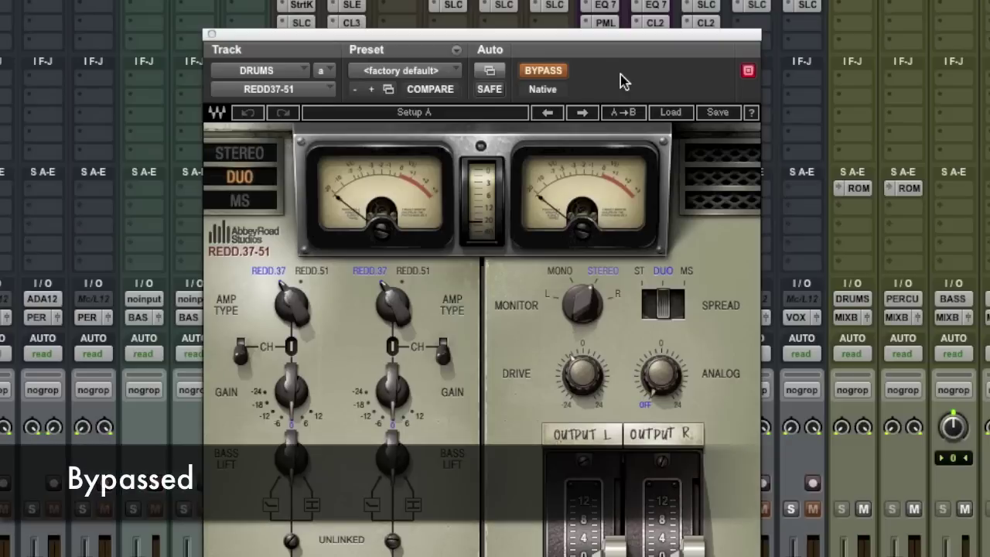
left_click(559, 76)
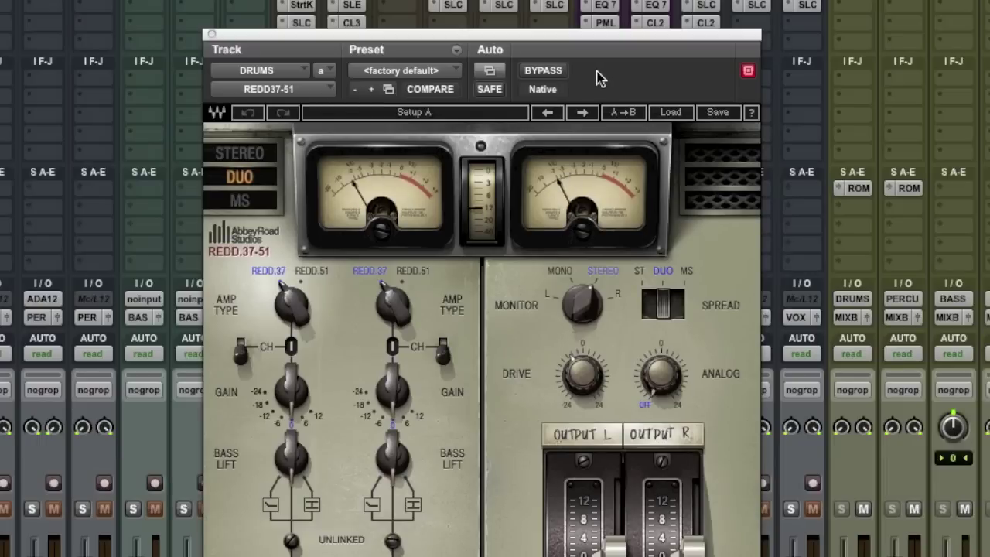
left_click(563, 71)
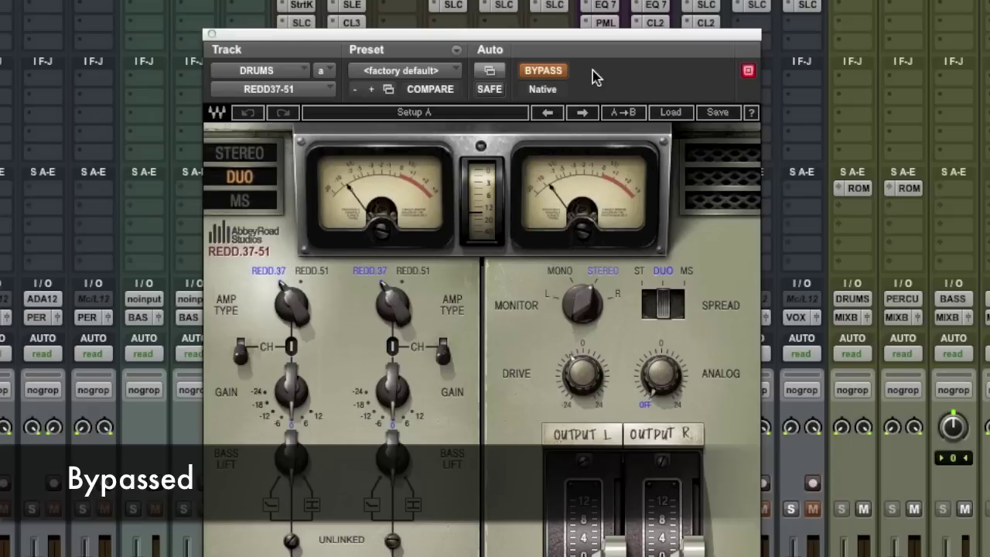
left_click(567, 71)
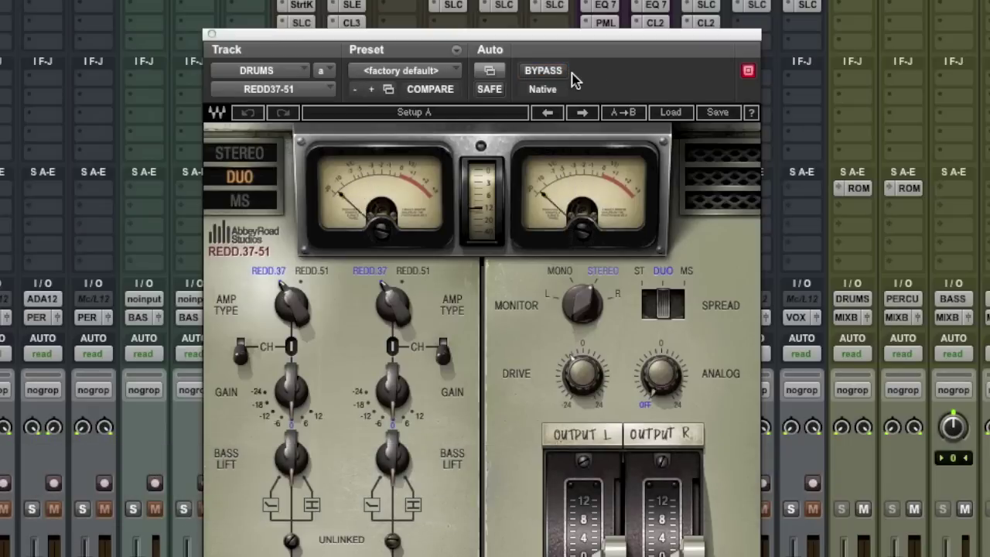
left_click(557, 72)
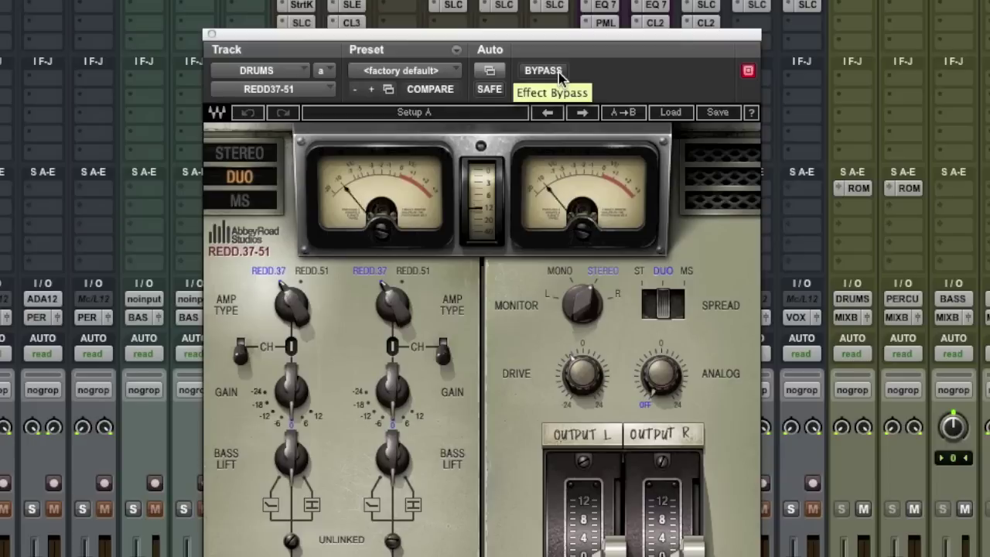
left_click(559, 73)
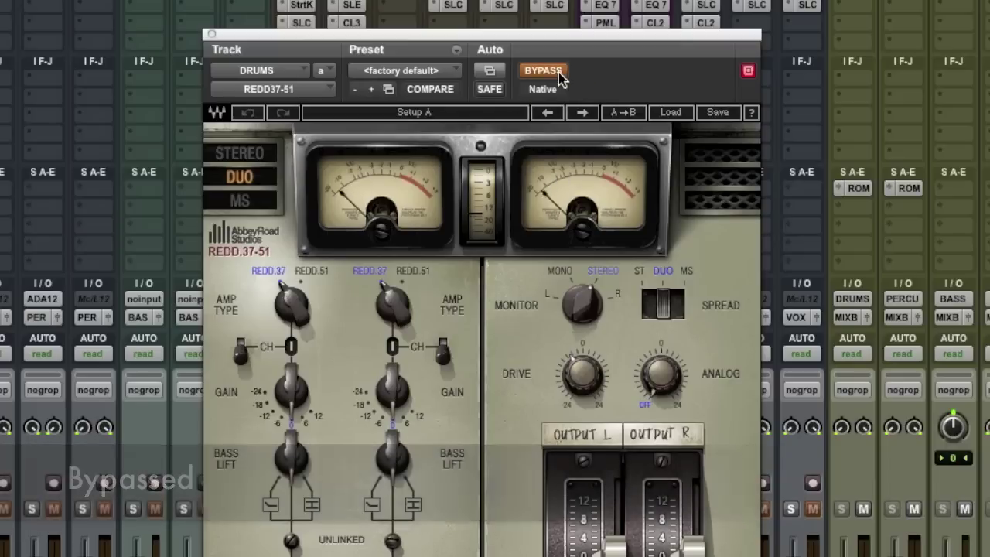
left_click(559, 74)
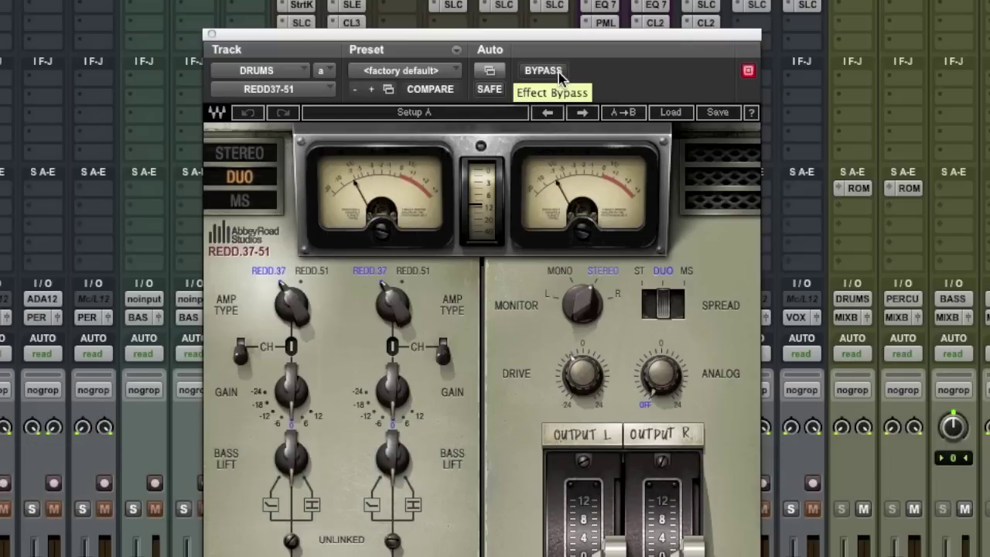
left_click(560, 74)
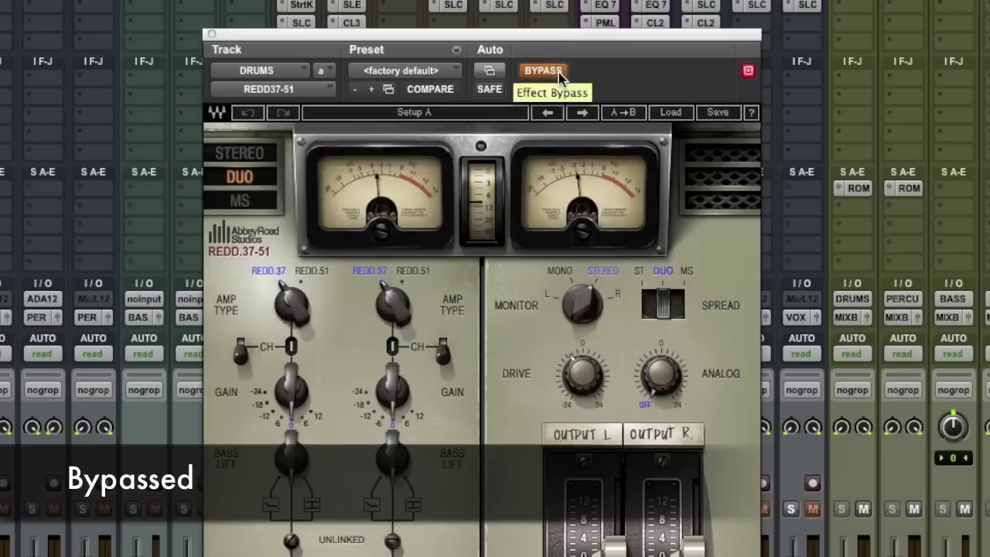
left_click(559, 73)
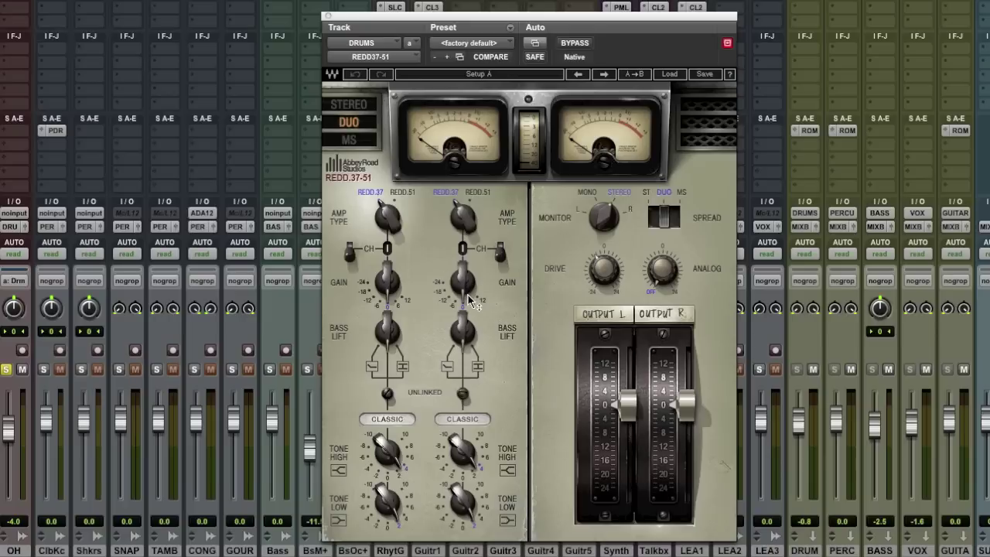
mouse_move(468, 295)
mouse_move(467, 421)
mouse_move(517, 443)
mouse_move(461, 468)
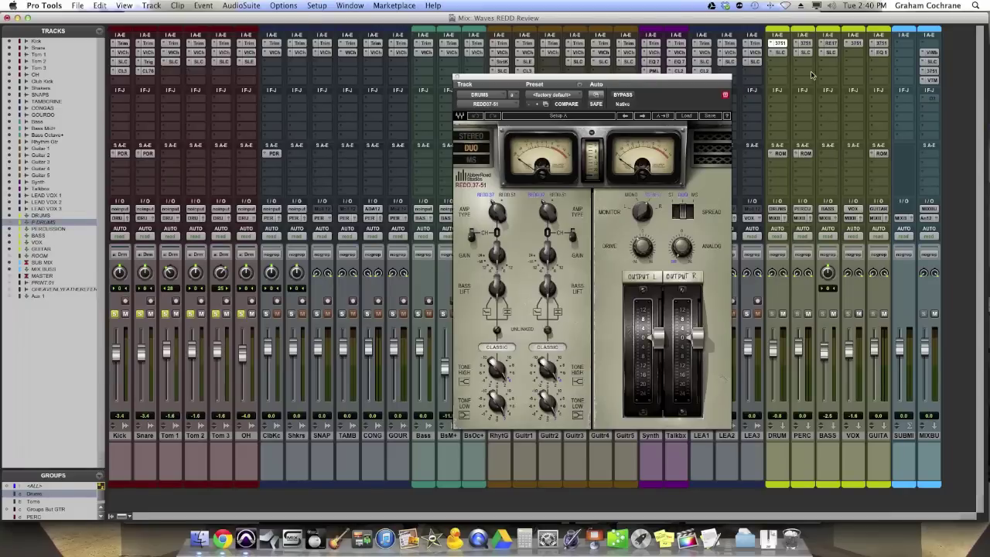
Step: Look over the DRUMS bus SSL E-Channel and REDD plugin windows, then close them
left_click(784, 53)
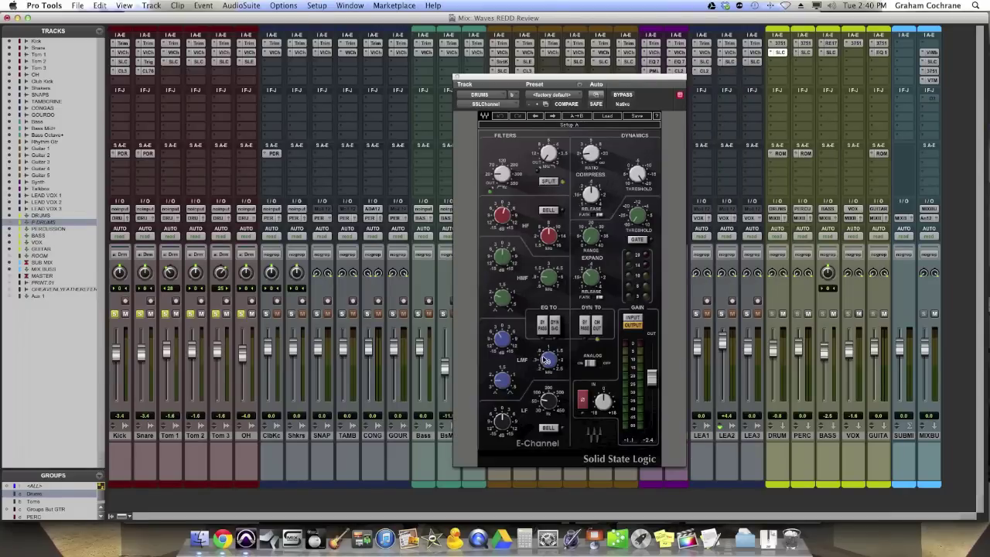
mouse_move(546, 360)
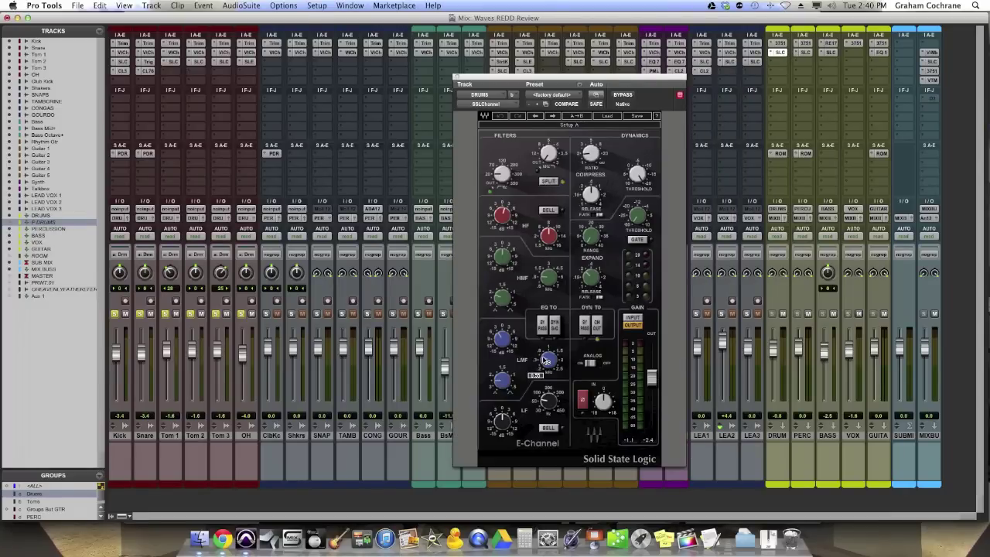
left_click(457, 78)
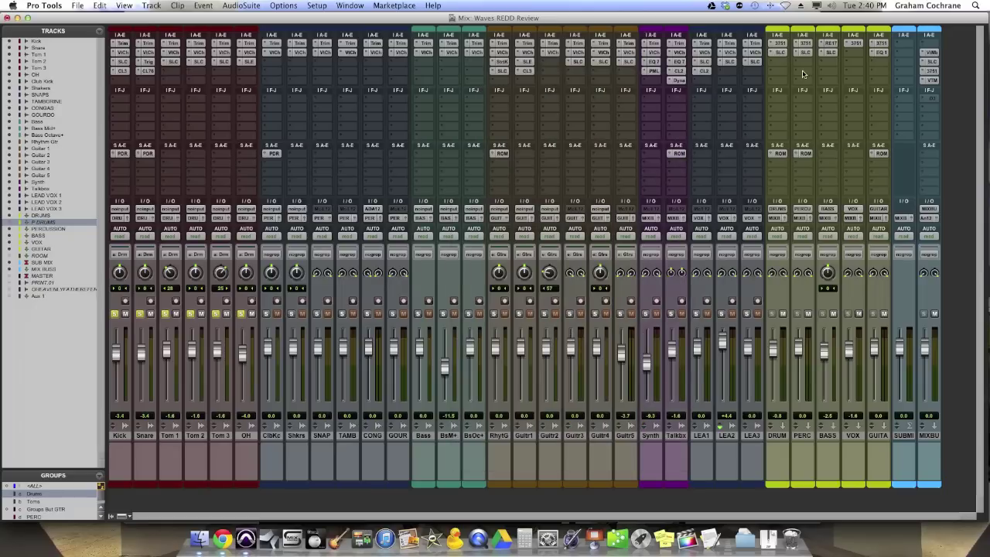
left_click(784, 44)
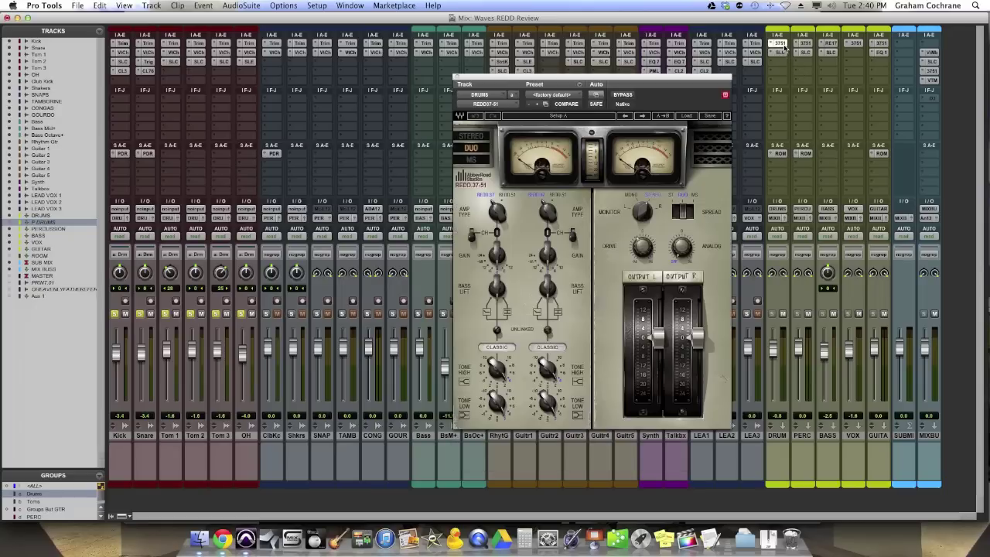
left_click(457, 78)
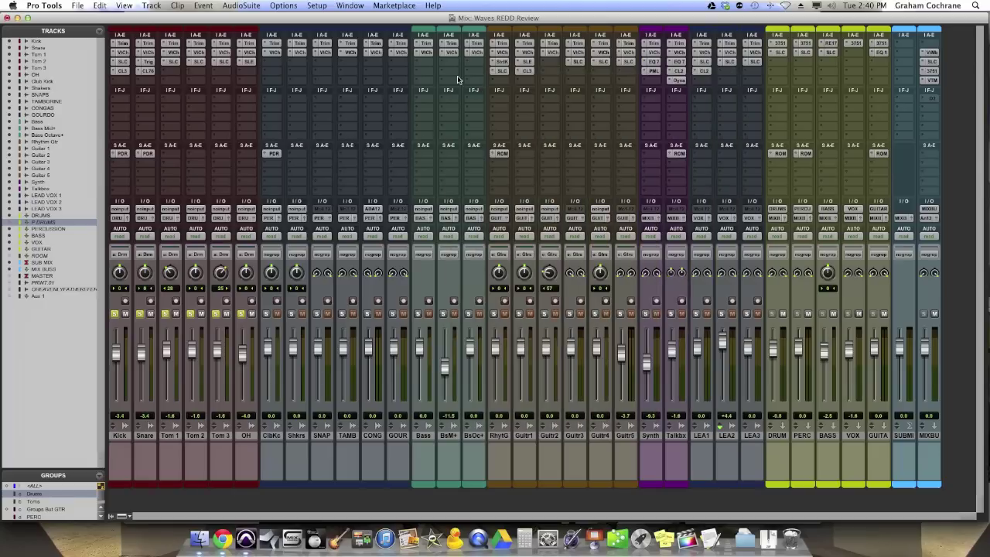
Step: Unsolo the drums, solo all percussion via the PERC group, and open its REDD bypassed
left_click(243, 314)
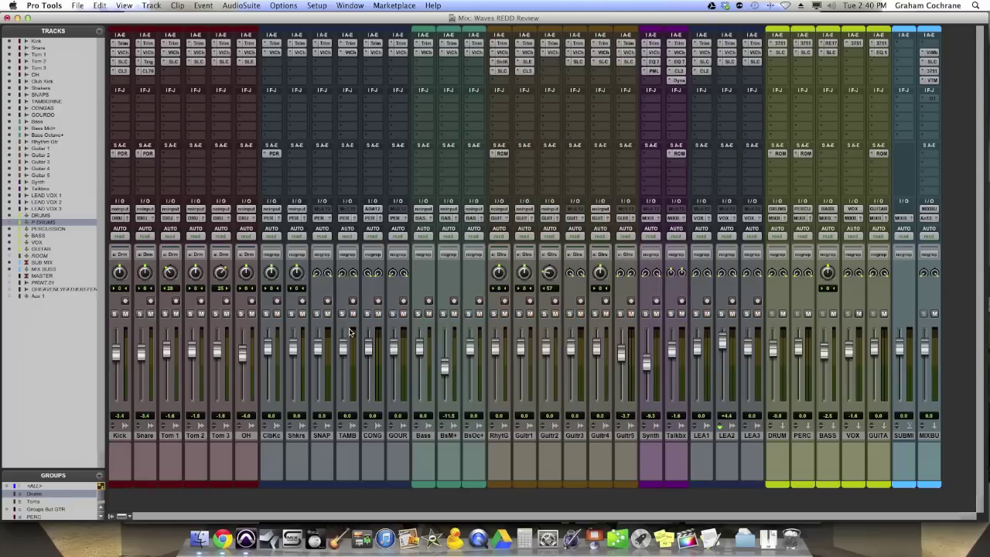
left_click(267, 314)
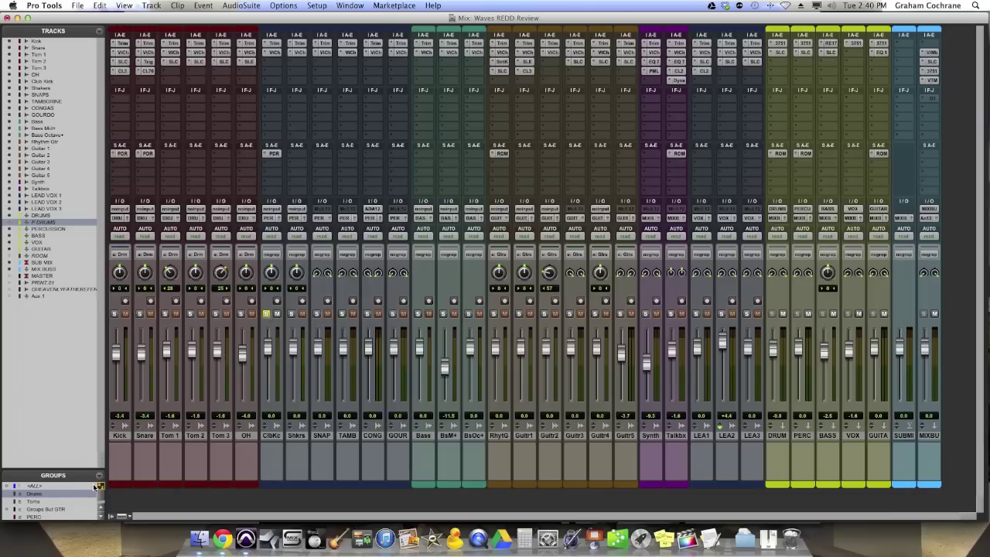
left_click(66, 516)
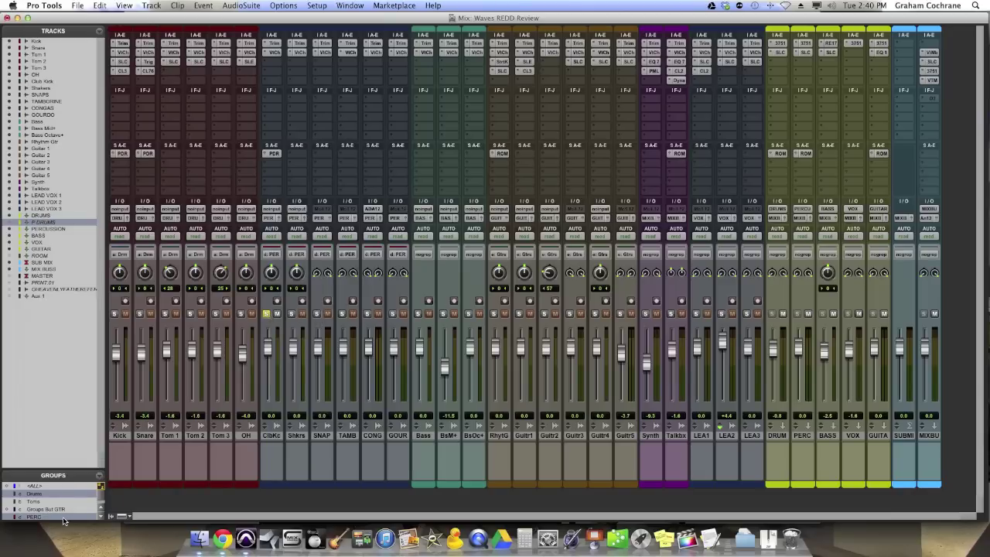
left_click(293, 314)
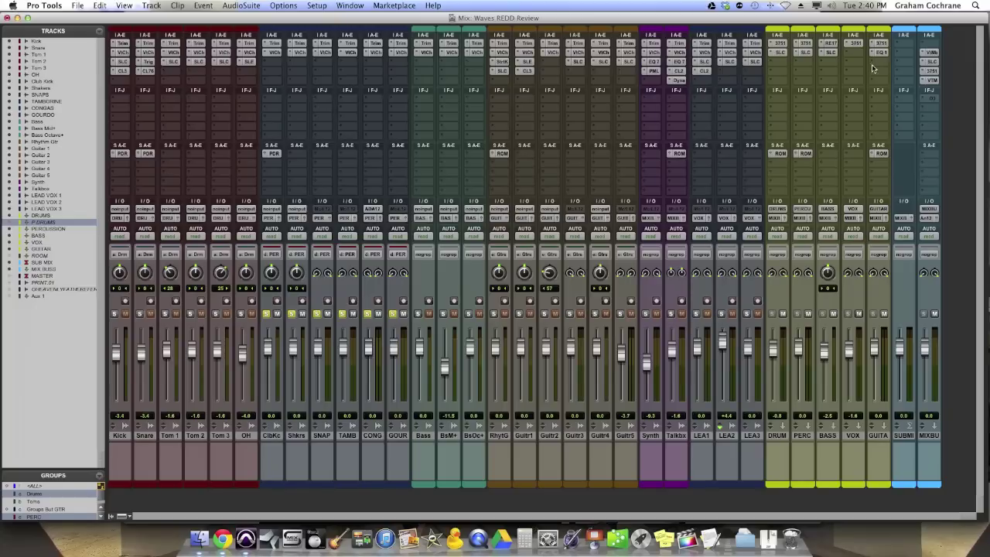
left_click(804, 43)
left_click(620, 94)
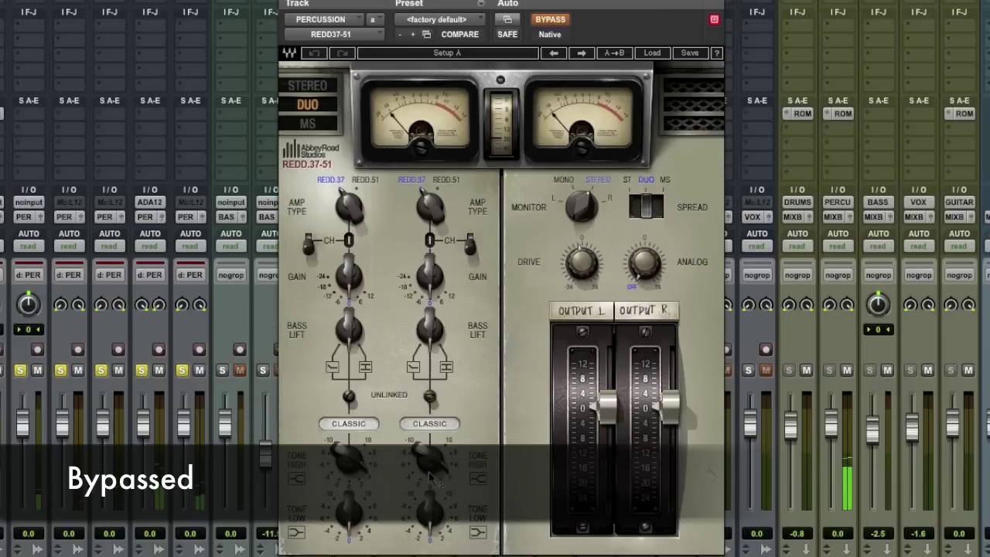
Step: Toggle the percussion REDD bypass several times, leave it active, and close its window
left_click(562, 21)
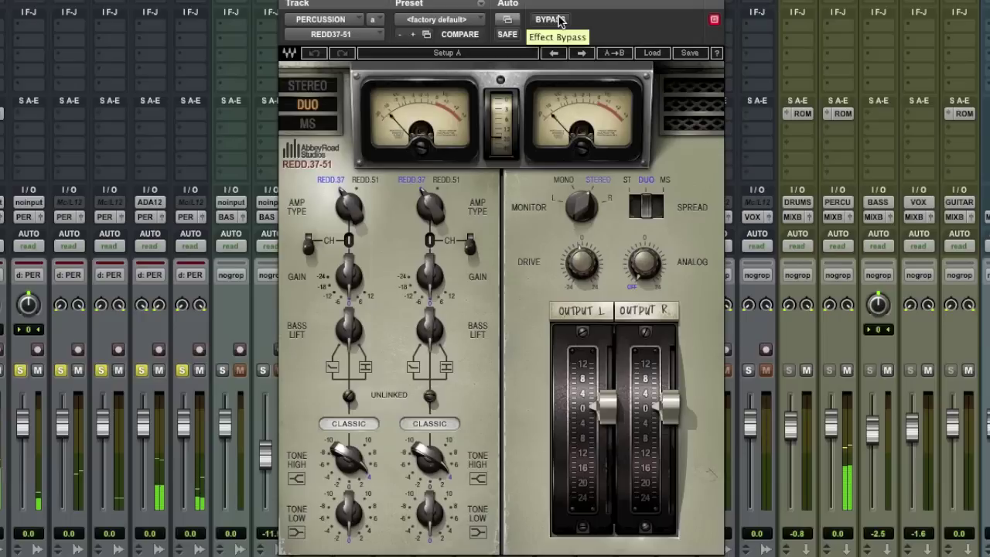
left_click(561, 21)
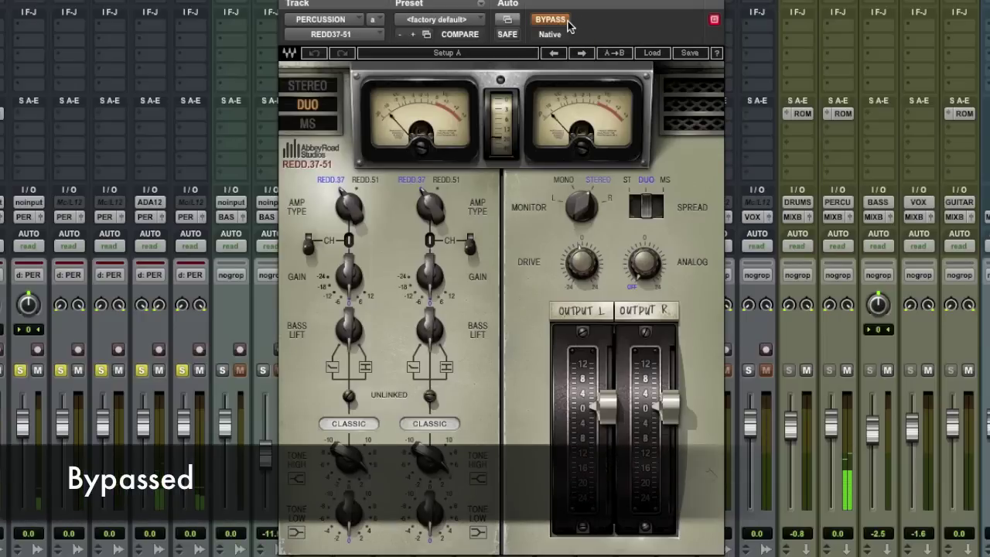
left_click(567, 21)
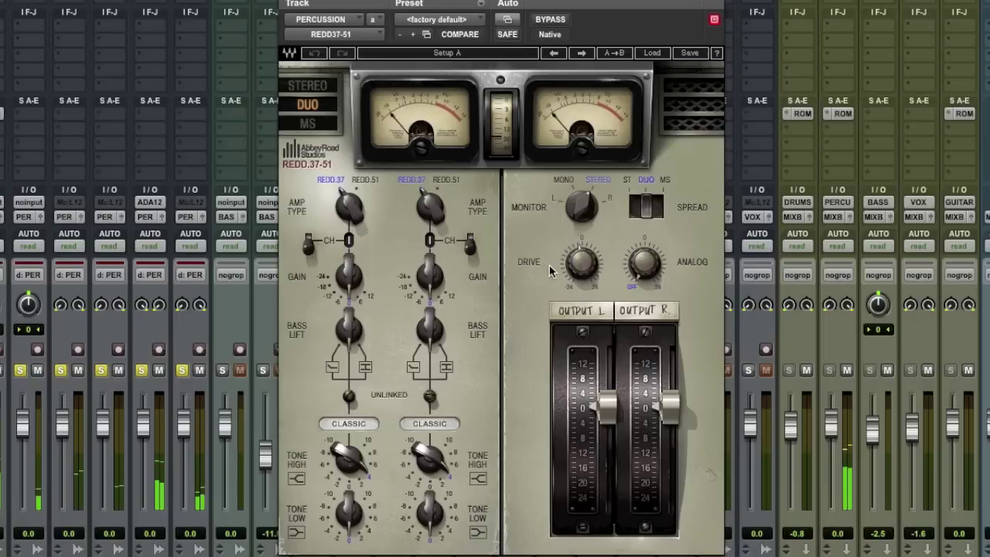
left_click(595, 275)
left_click(550, 21)
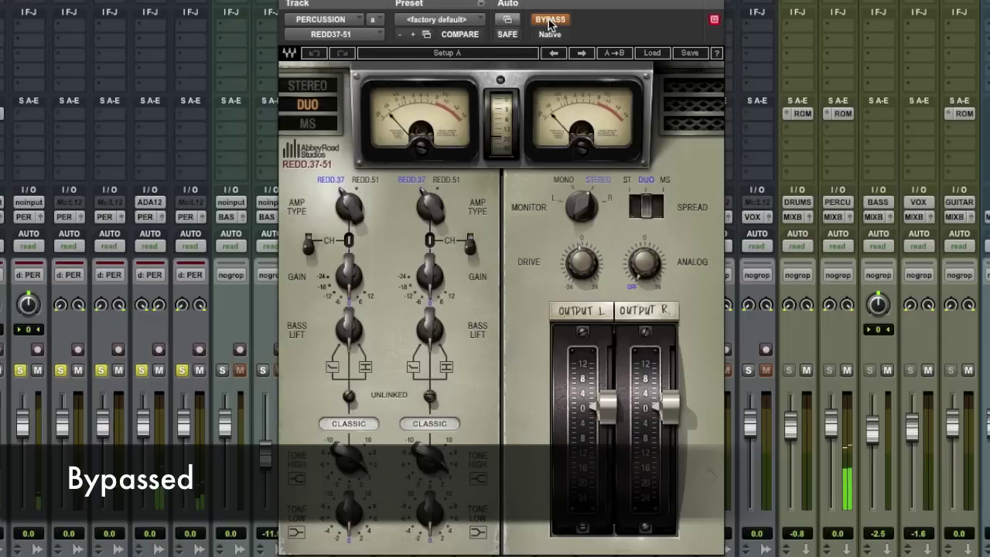
left_click(551, 21)
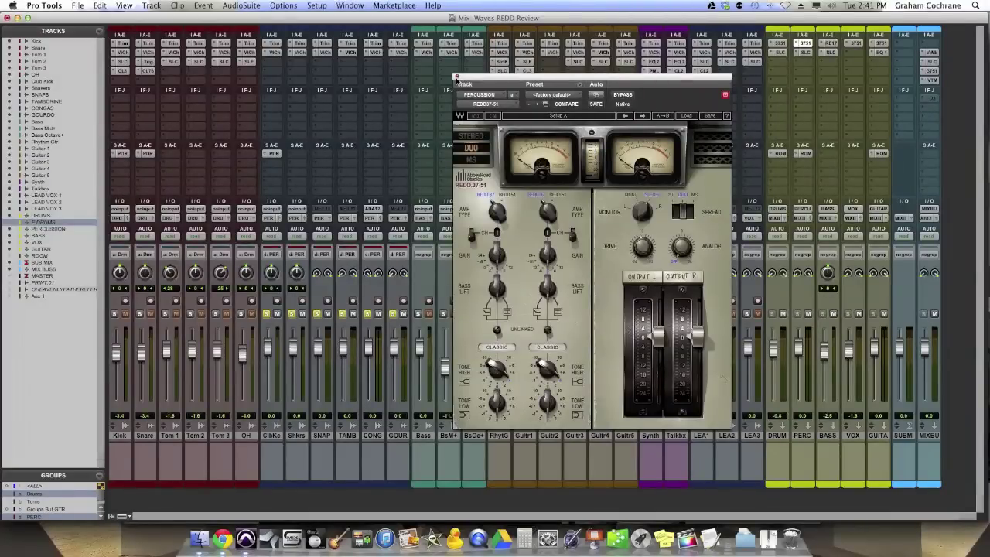
left_click(456, 79)
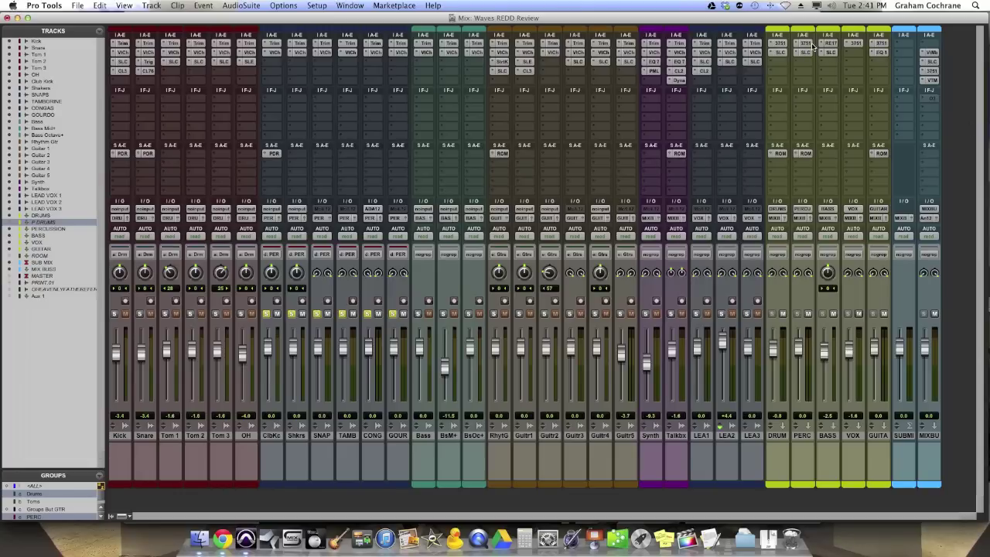
Step: Clear the PERC solo and inspect the BASS bus REDD17 settings
left_click(368, 314)
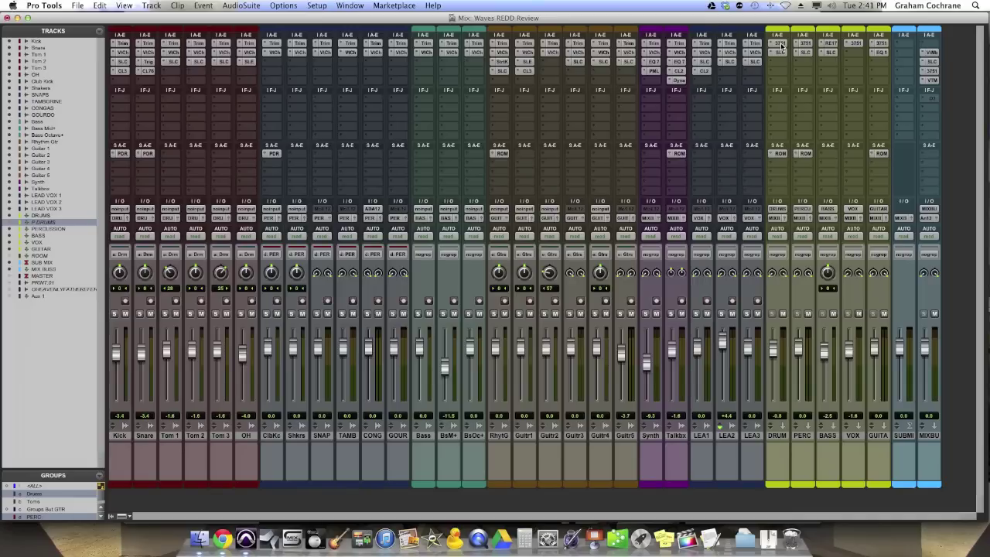
left_click(829, 43)
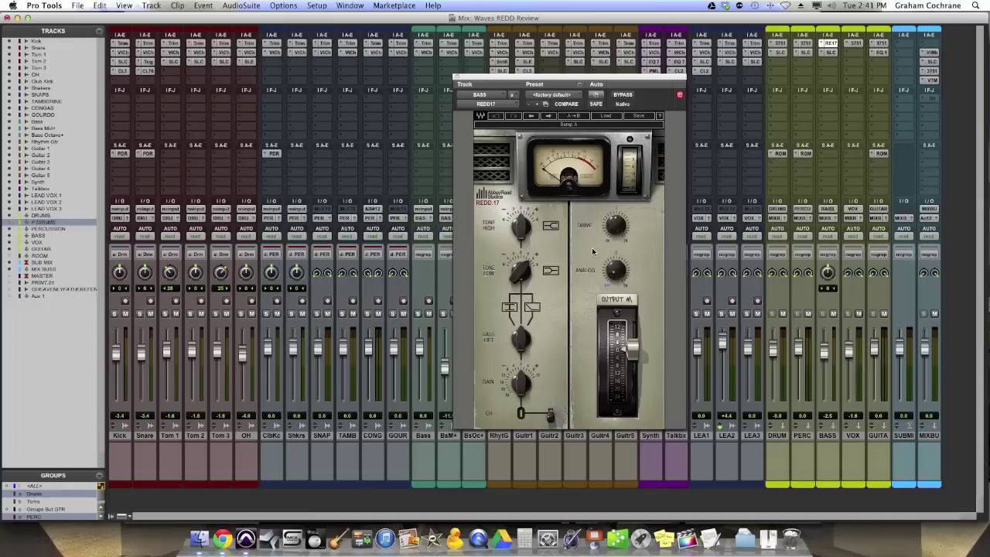
left_click(829, 43)
Step: View the DRUMS, VOX, GUITAR and MIX BUSS REDD settings, then solo Bass
left_click(805, 43)
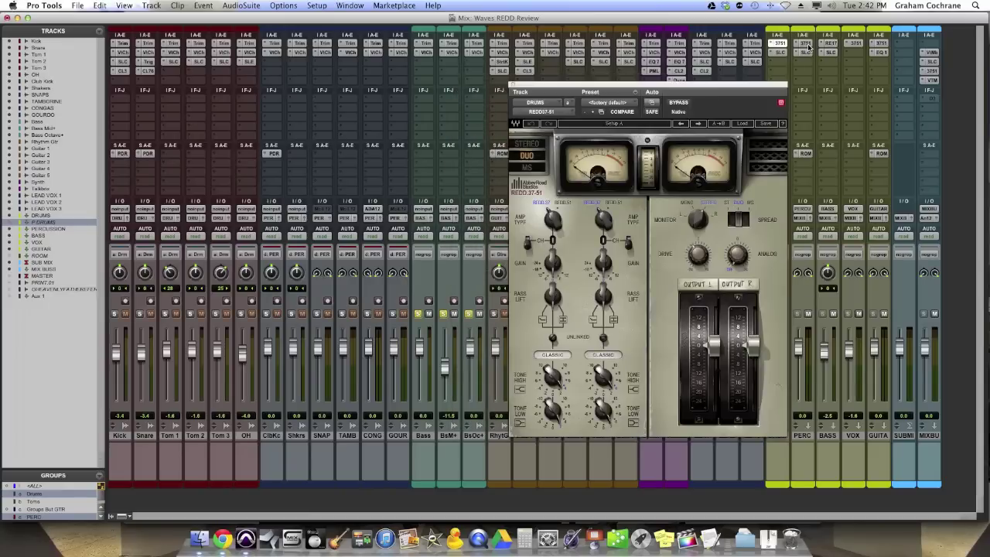
left_click(854, 45)
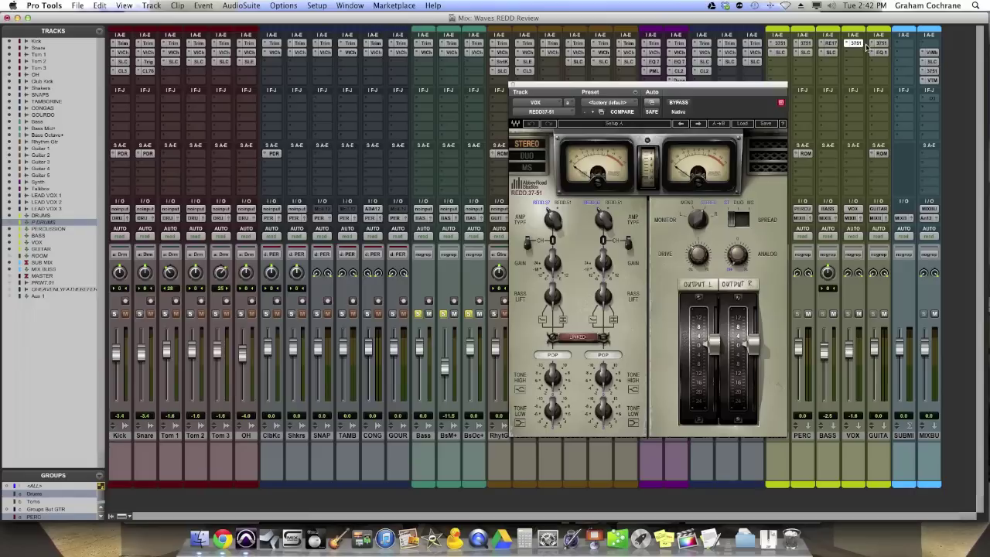
left_click(882, 44)
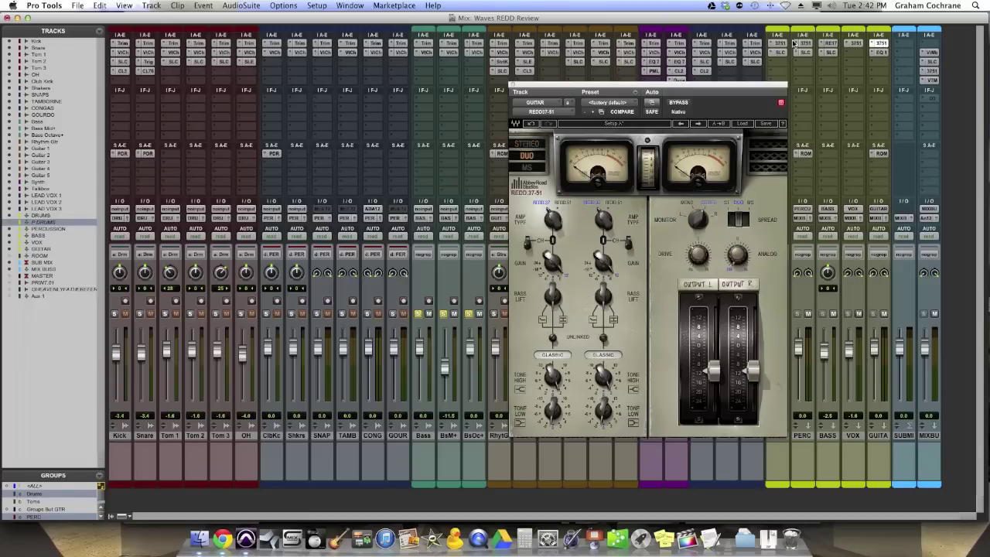
left_click(926, 71)
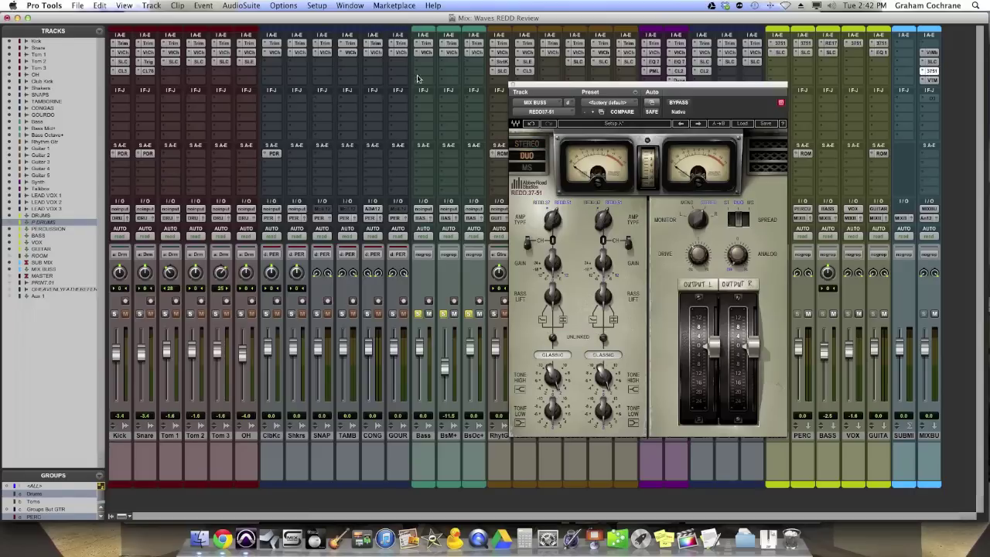
left_click(515, 83)
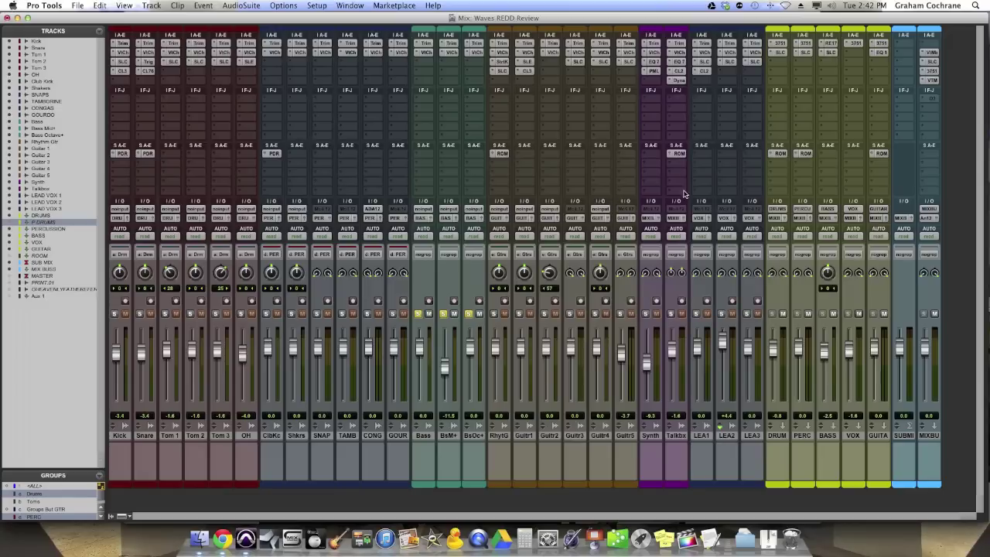
left_click(468, 314)
Step: Unsolo bass, bypass the group-bus REDD inserts, then re-enable each bus's REDD
left_click(443, 314)
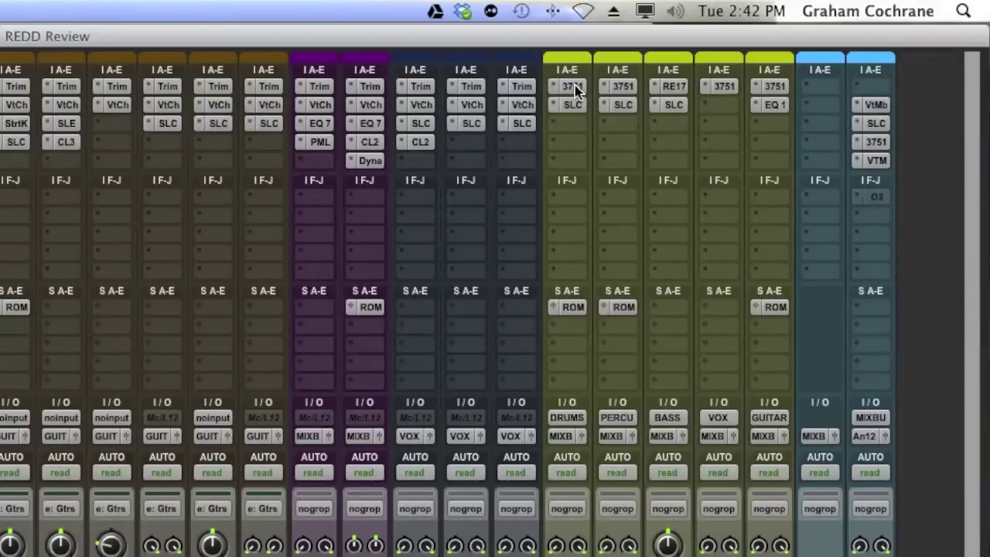
left_click_drag(575, 85, 827, 126)
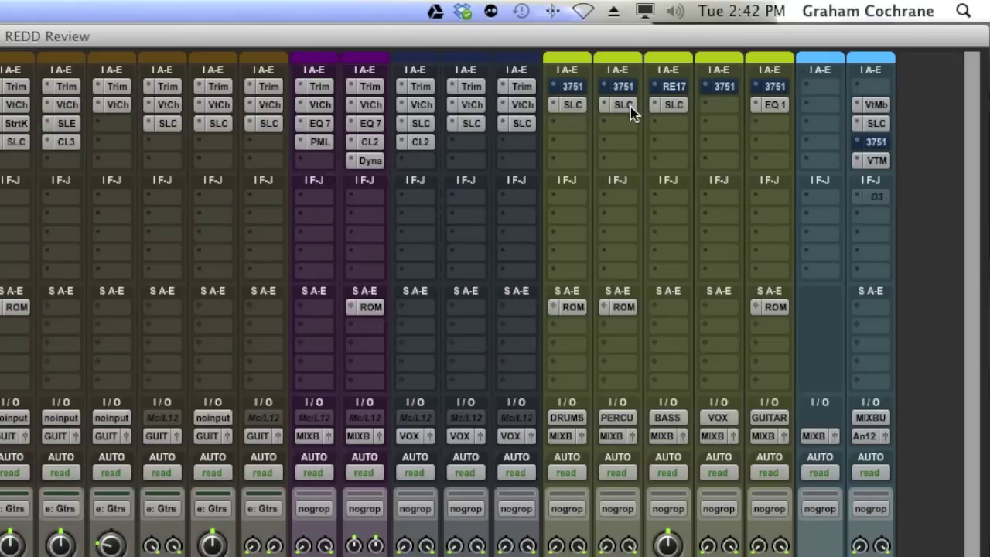
left_click(874, 143, "super")
left_click(774, 86, "super")
left_click(723, 86, "super")
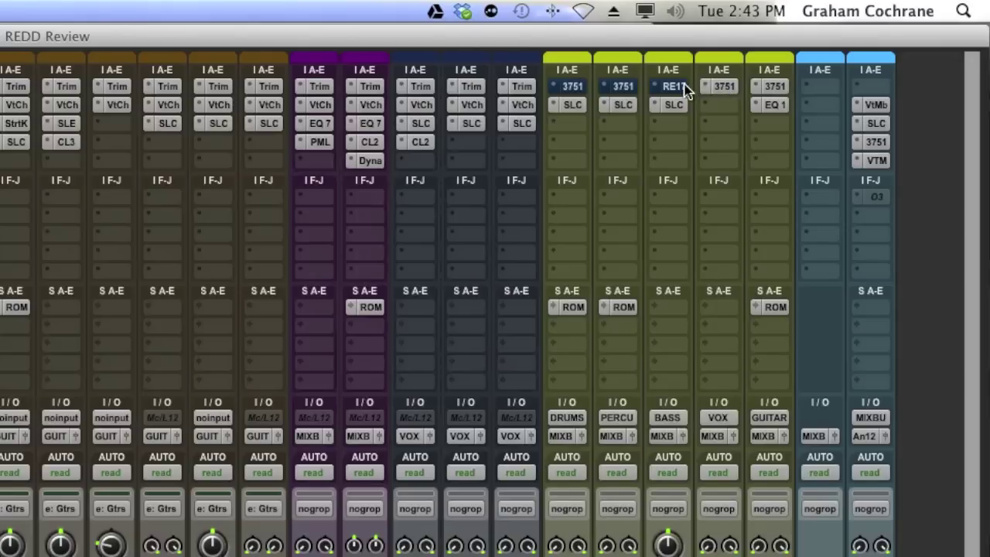
left_click(681, 86, "super")
left_click(623, 85, "super")
left_click(572, 86, "super")
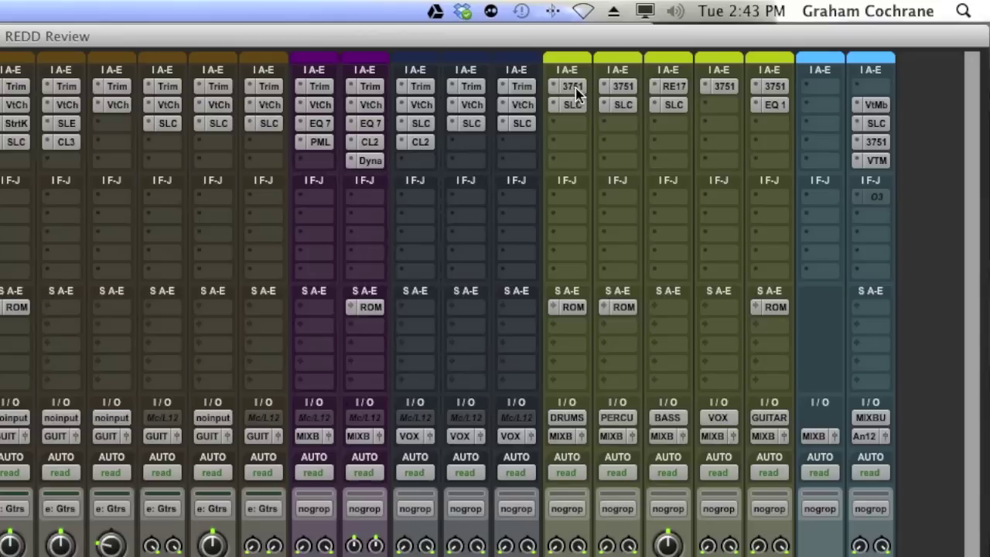
Step: Bypass the REDD inserts on the DRUMS, PERCU, VOX and mix buss channels
left_click(575, 89, "super")
left_click(621, 86, "super")
left_click(719, 88, "super")
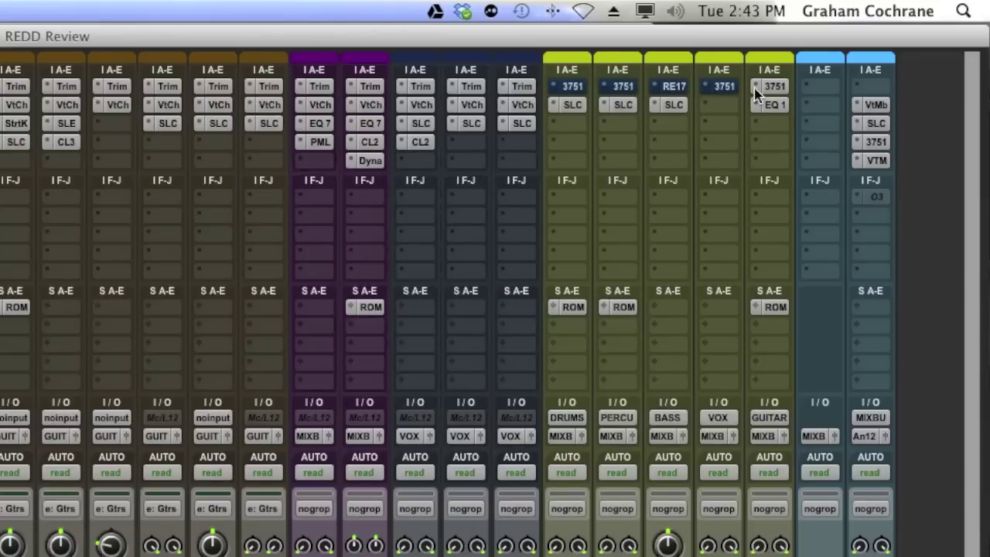
left_click(869, 142, "super")
Step: Re-enable REDD on mix buss, GUITAR, VOX, PERCU, BASS and DRUMS buses
left_click(877, 144, "super")
left_click(776, 87, "super")
left_click(720, 86, "super")
left_click(655, 86)
left_click(628, 90)
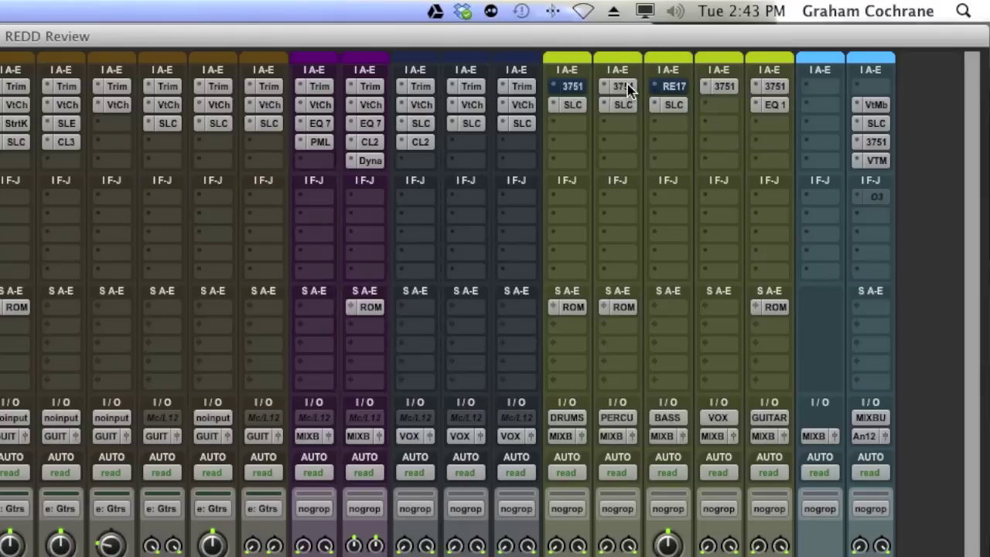
left_click(628, 87, "super")
left_click(665, 86, "super")
left_click(573, 87, "super")
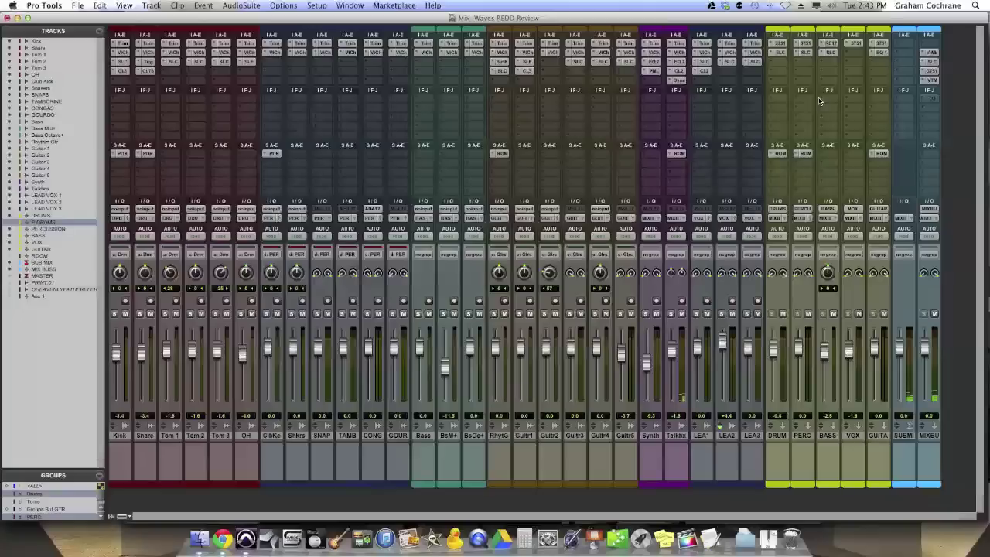
Step: Open the MIXBUSS REDD.37-51 plugin and move its window left over the mixer
left_click(931, 70)
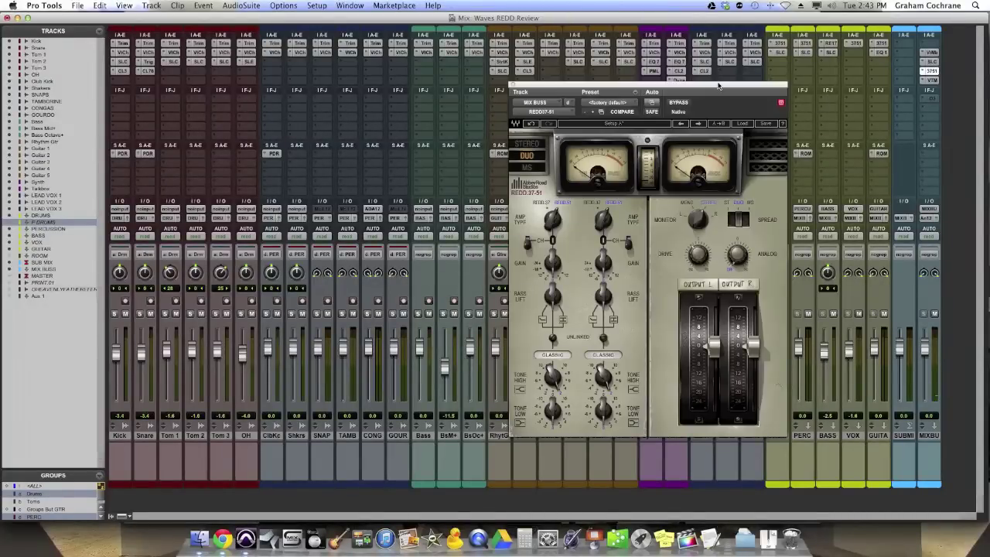
left_click_drag(717, 89, 648, 92)
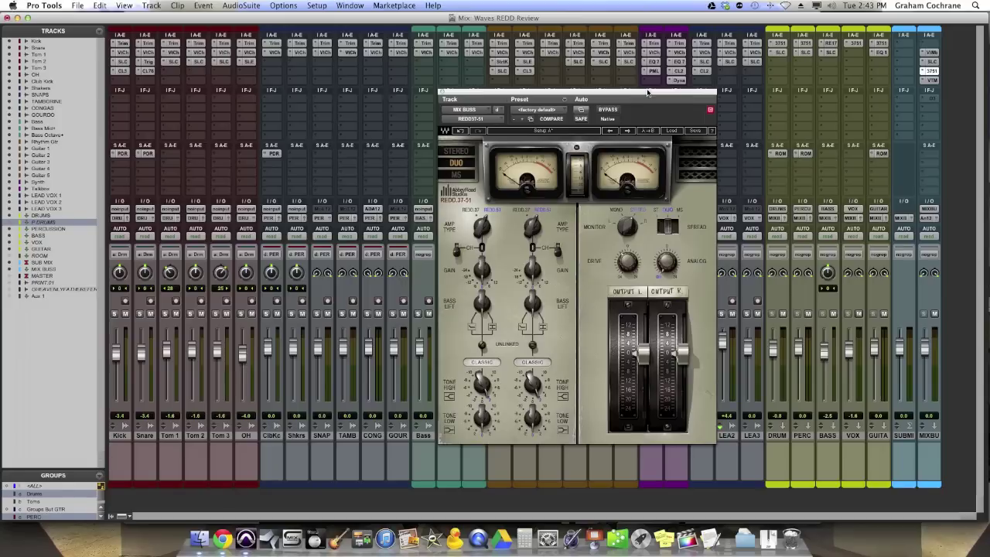